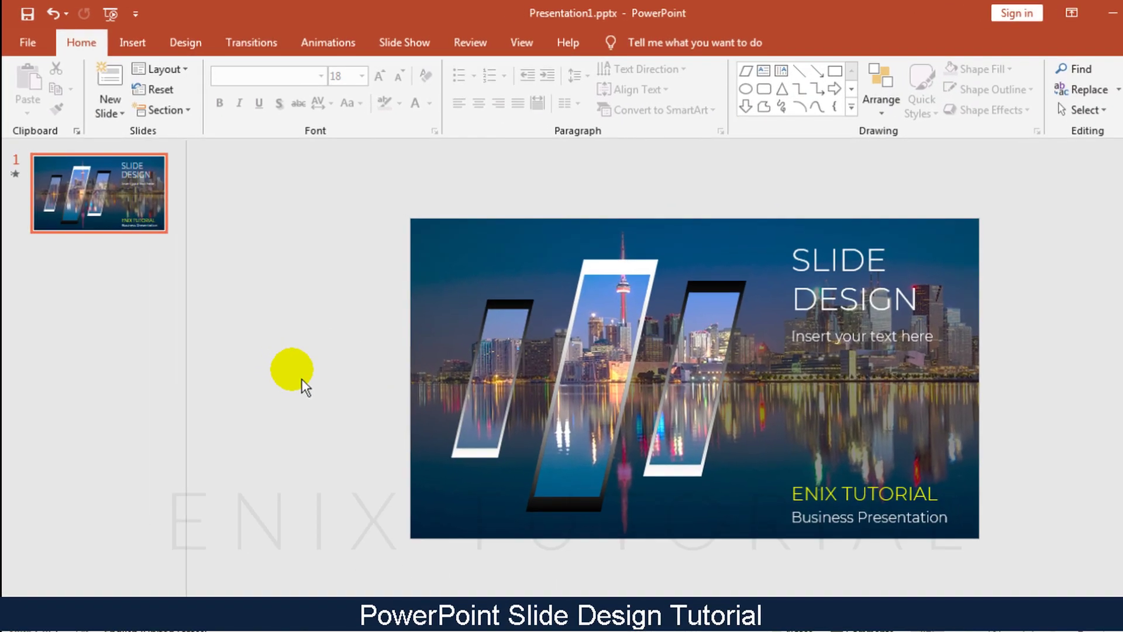
Step: Insert a new second slide and delete its title and text placeholders
right_click(120, 292)
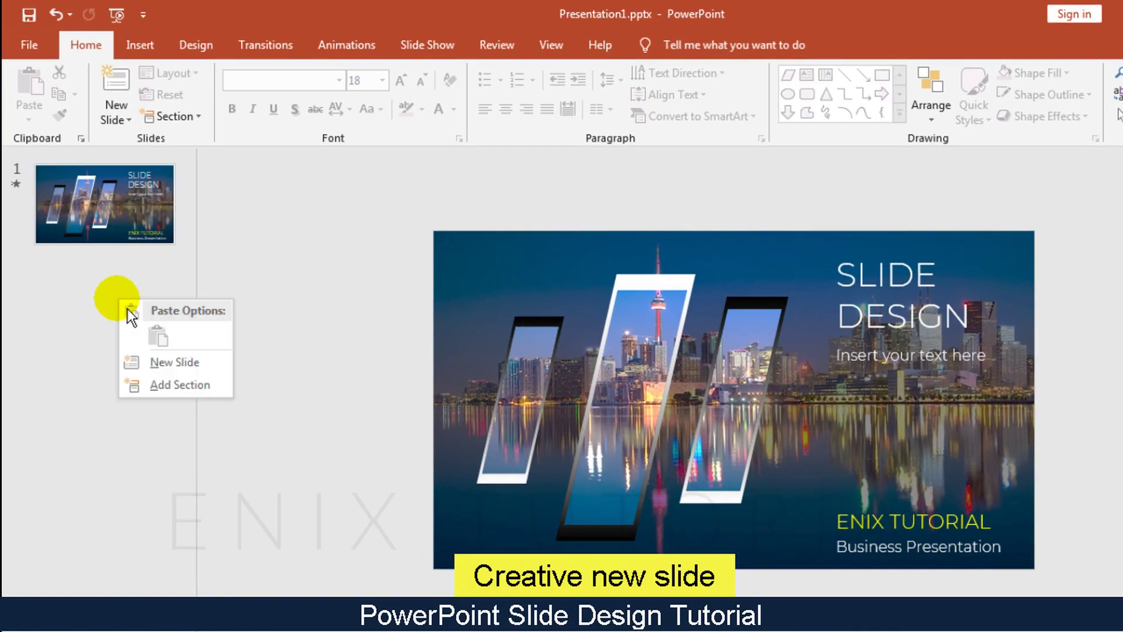
click(157, 368)
drag(316, 209, 1068, 587)
key(Delete)
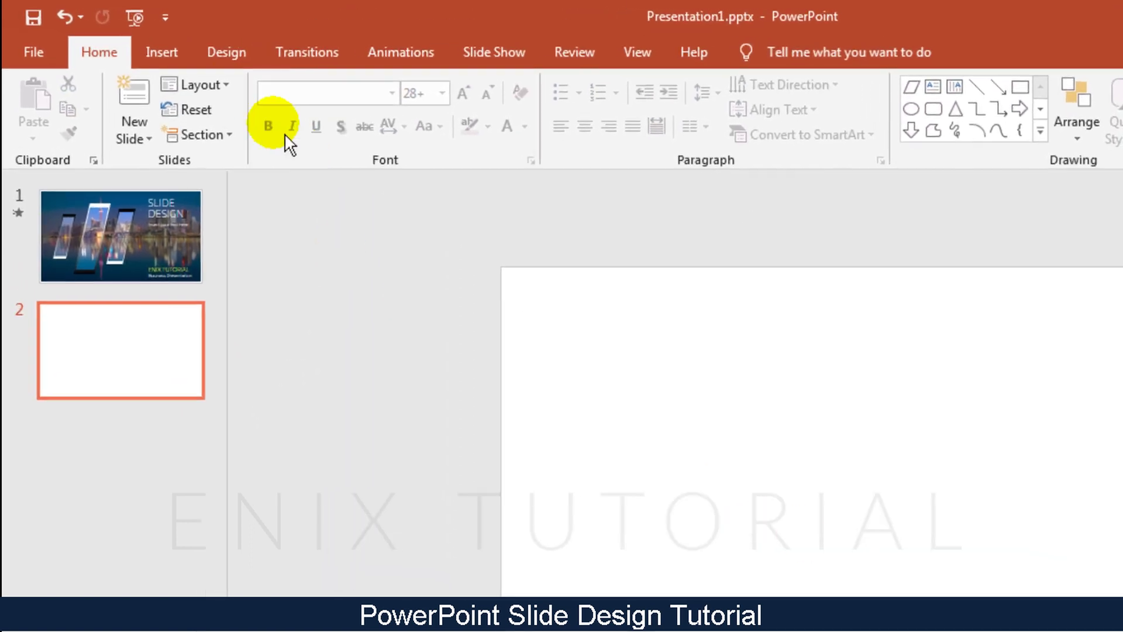
Step: Draw a rectangle covering the entire second slide
click(146, 47)
click(385, 153)
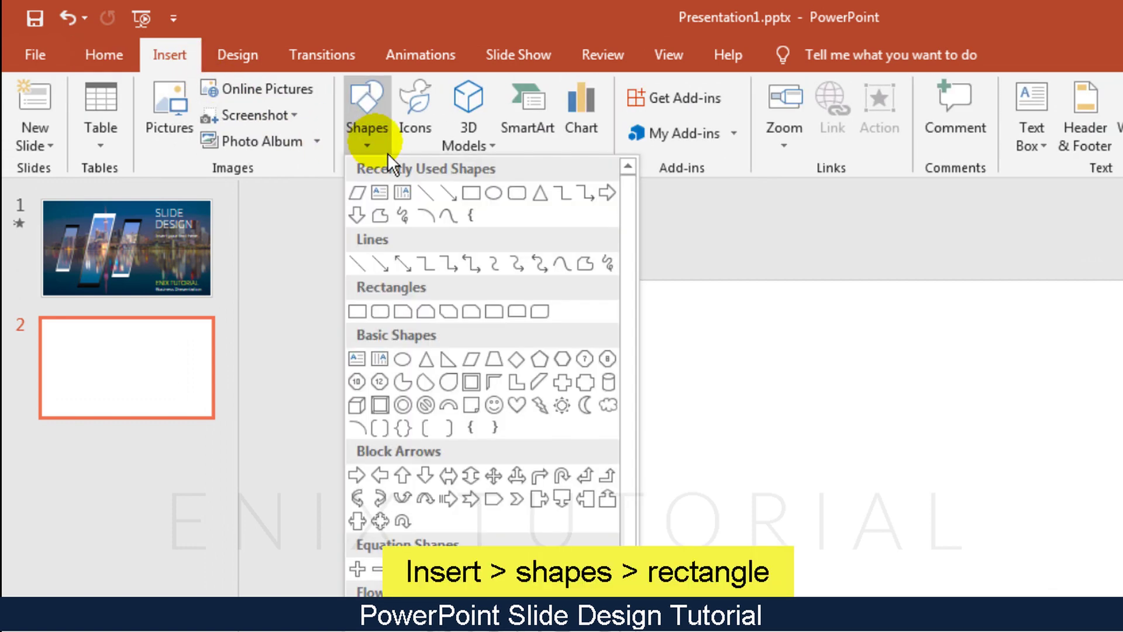
click(358, 308)
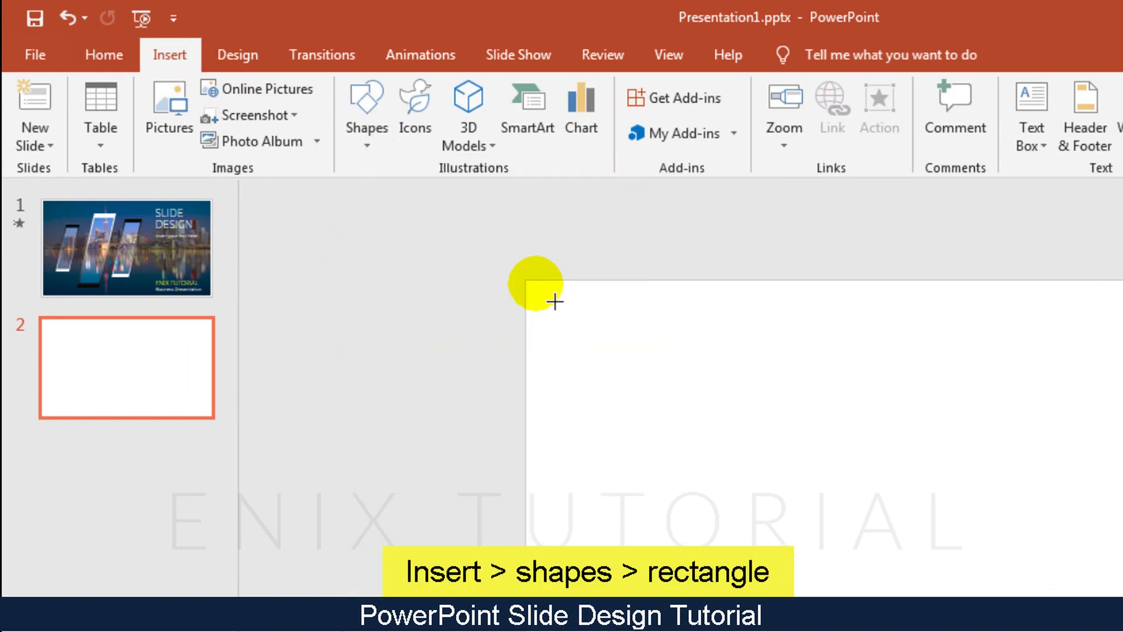
drag(527, 281, 1012, 559)
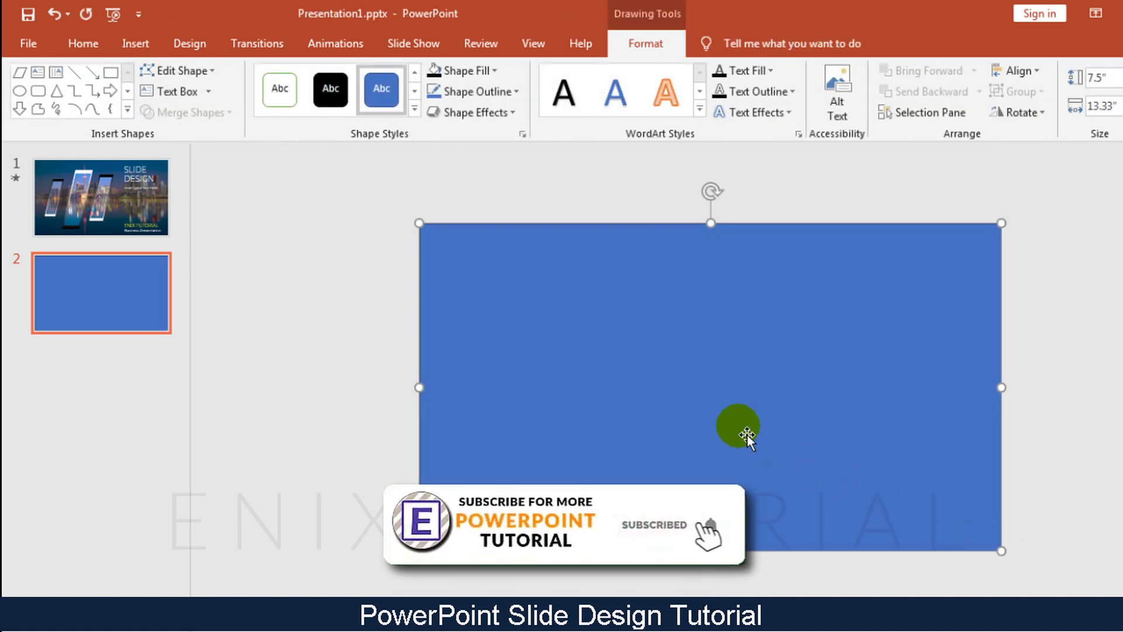
Step: Fill the full-slide rectangle solid black
click(496, 73)
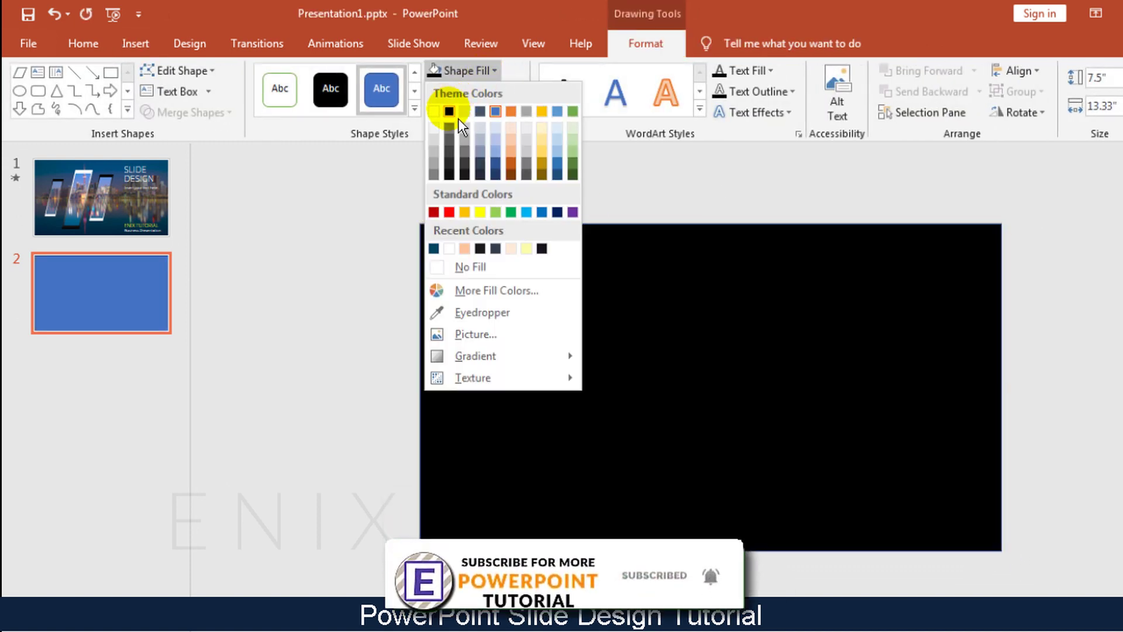
click(448, 111)
click(354, 191)
click(149, 50)
click(289, 106)
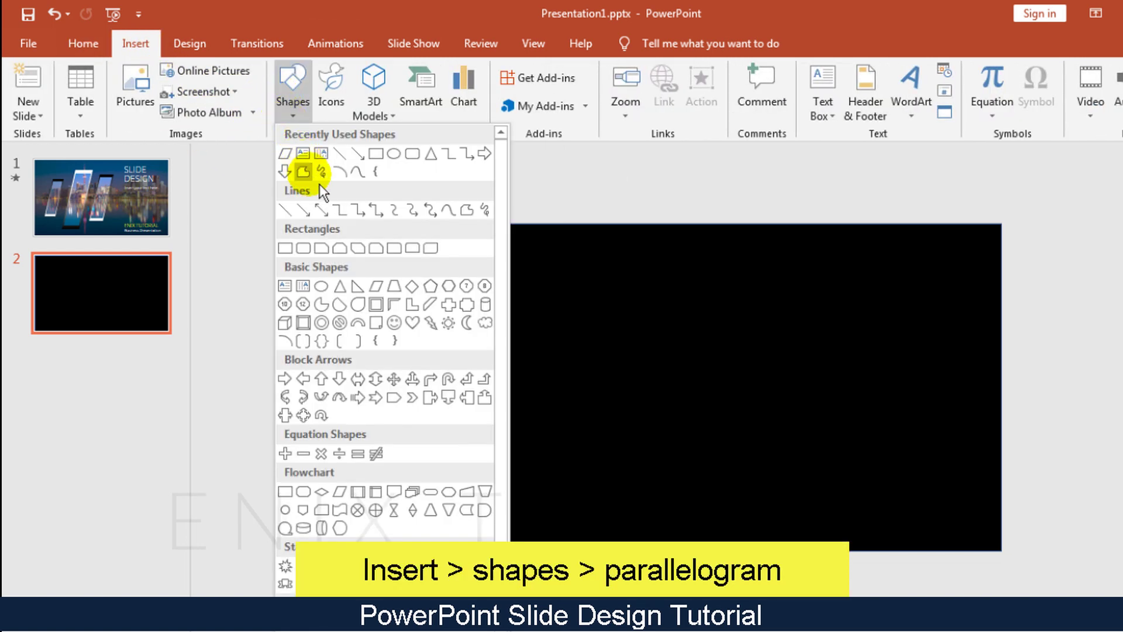
Step: Draw a steeply slanted parallelogram near the slide centre, about 4.8" tall by 2.25" wide
click(379, 285)
mouse_move(640, 262)
mouse_down()
mouse_move(710, 360)
mouse_move(717, 466)
mouse_move(738, 494)
mouse_up()
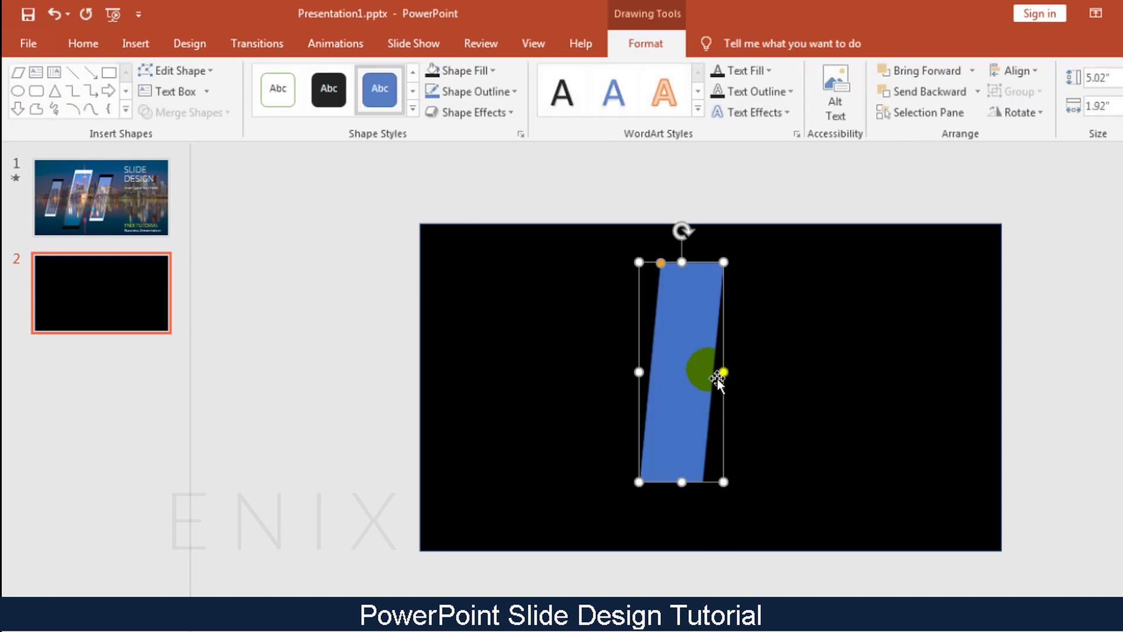
drag(649, 272, 683, 268)
click(679, 420)
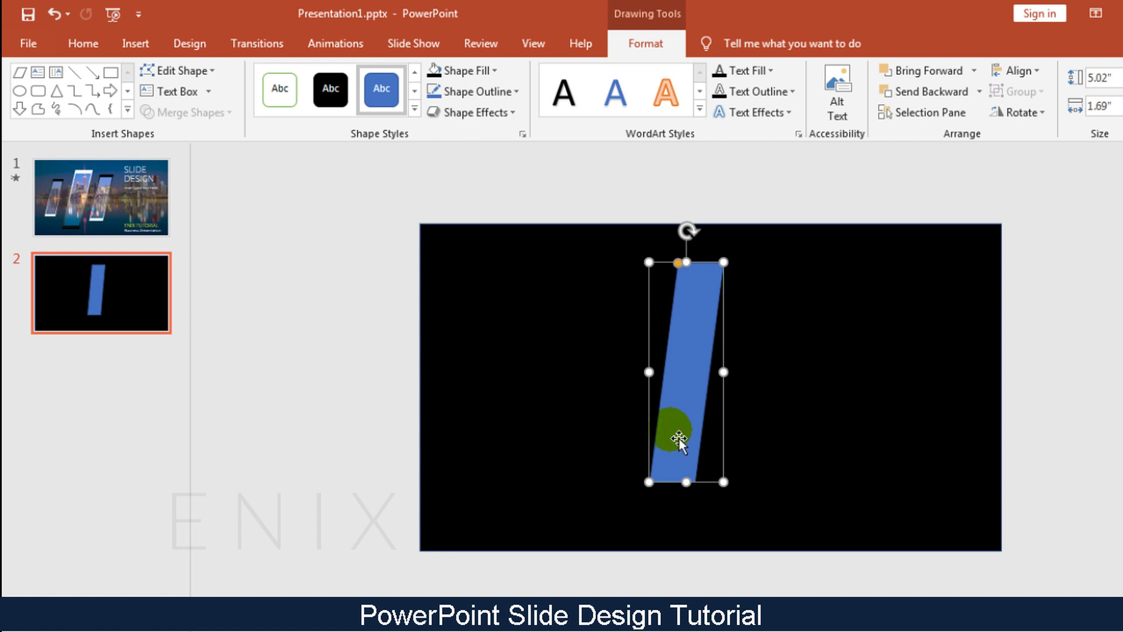
drag(659, 384, 678, 395)
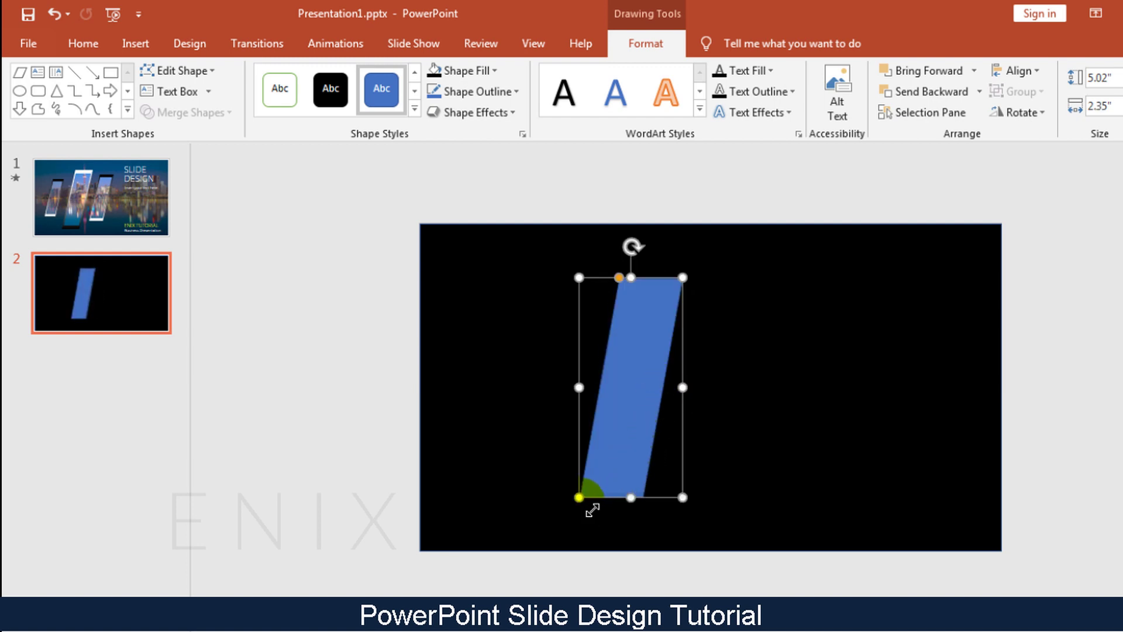
drag(597, 513, 601, 494)
click(610, 421)
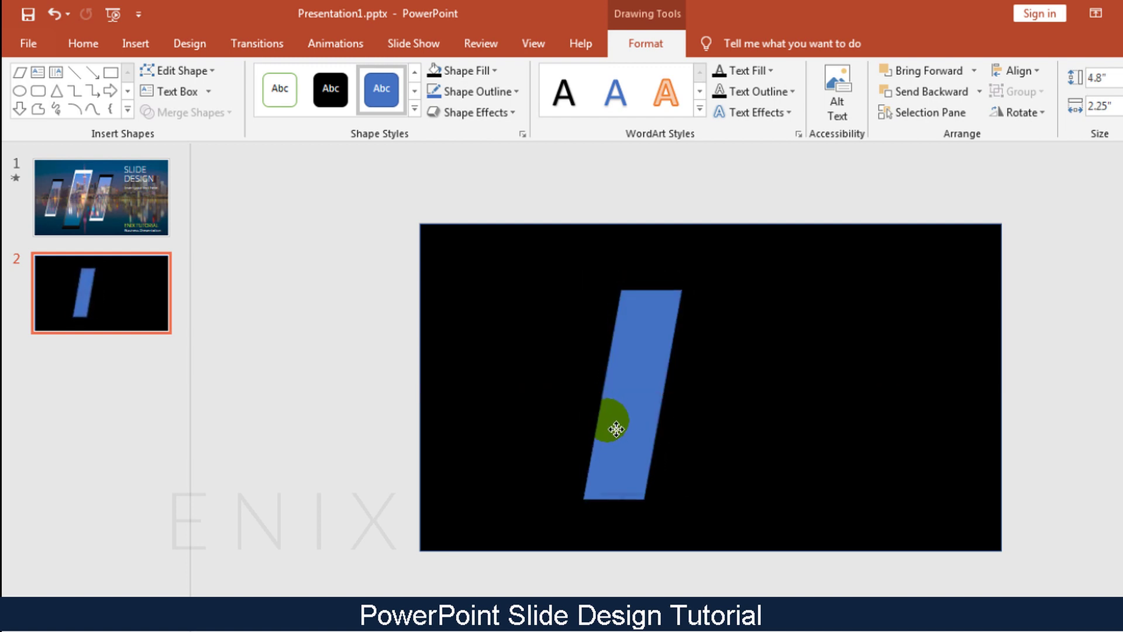
drag(617, 429, 618, 426)
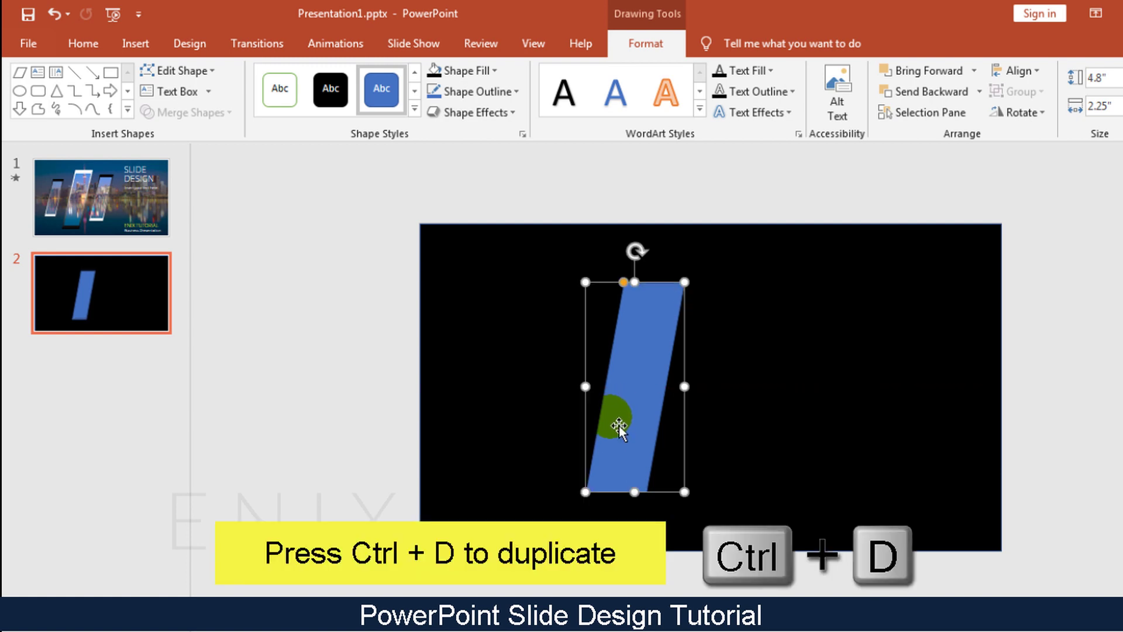
Step: Duplicate the parallelogram, shrink the copy to about 4.64 by 2.17 inches inside it, and group them
key(ctrl+d)
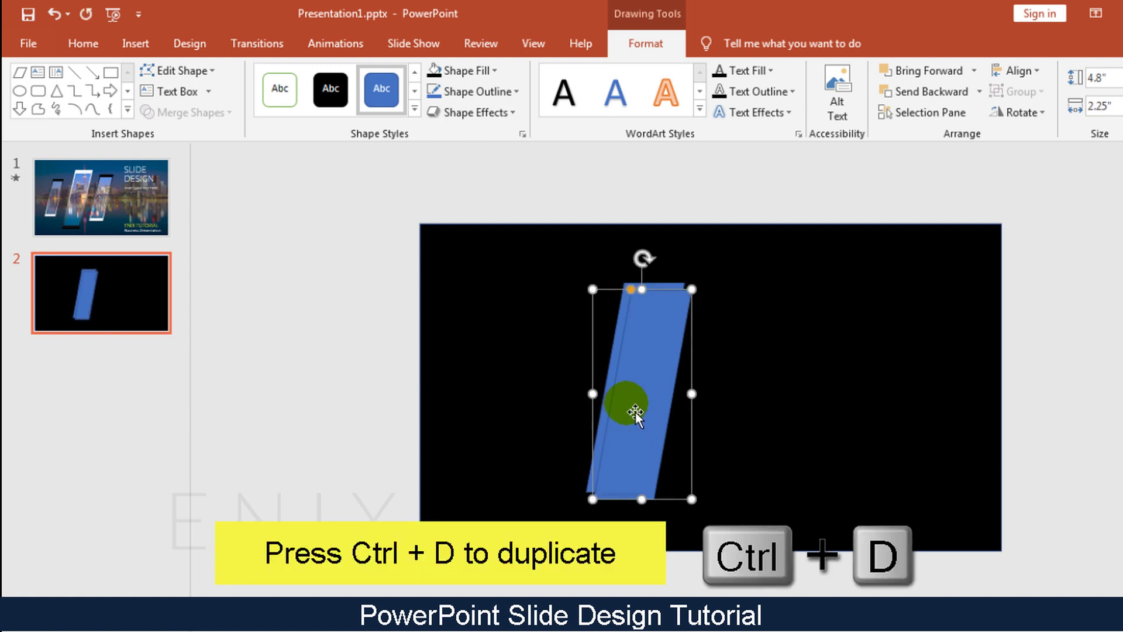
drag(598, 494, 617, 503)
drag(622, 421, 626, 433)
drag(594, 494, 632, 449)
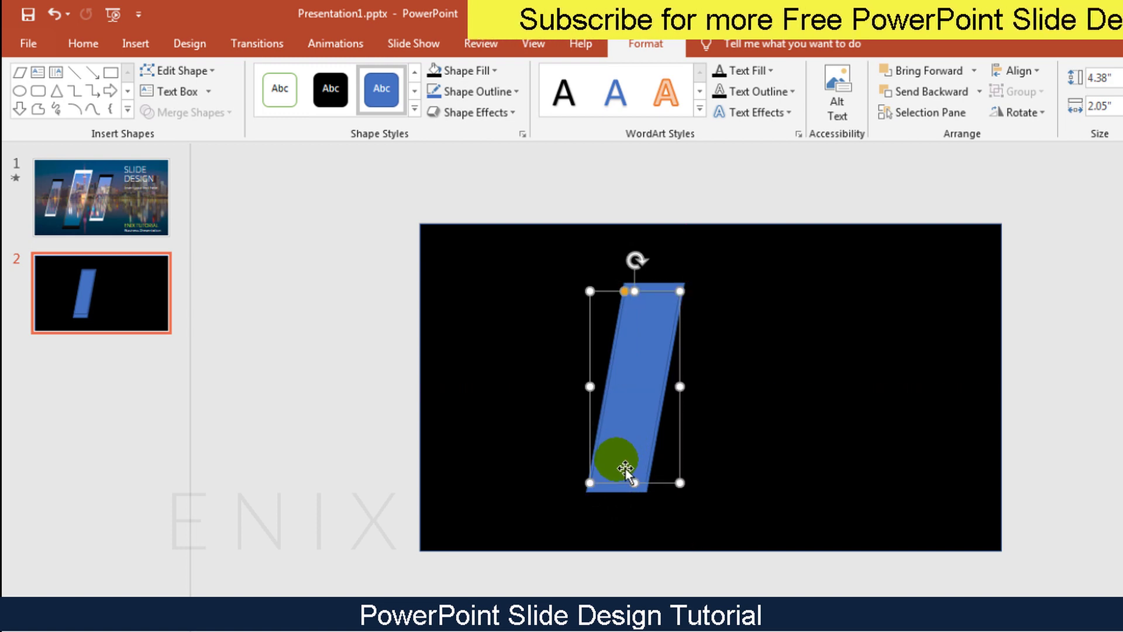
mouse_move(588, 490)
mouse_down()
mouse_move(613, 490)
mouse_move(634, 441)
mouse_move(571, 456)
mouse_move(614, 501)
mouse_move(605, 496)
mouse_up()
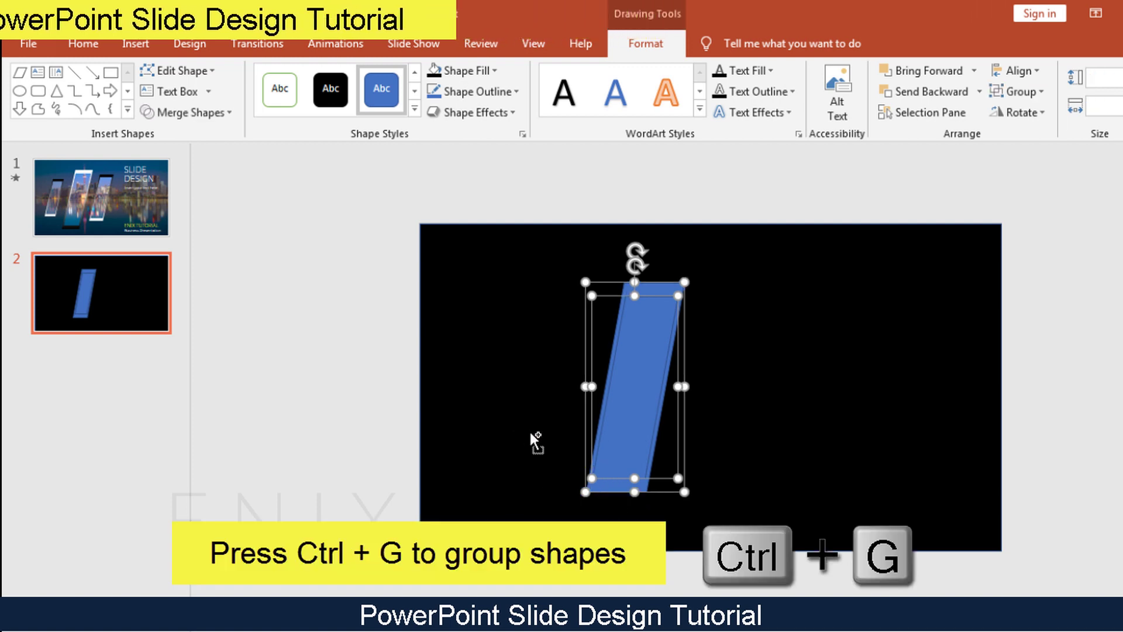
key(ctrl+g)
Step: Duplicate the pair twice and arrange three staggered pairs, 3.59", 4.8" and 4.15" tall
key(ctrl+d)
drag(640, 376, 715, 375)
drag(653, 275, 733, 388)
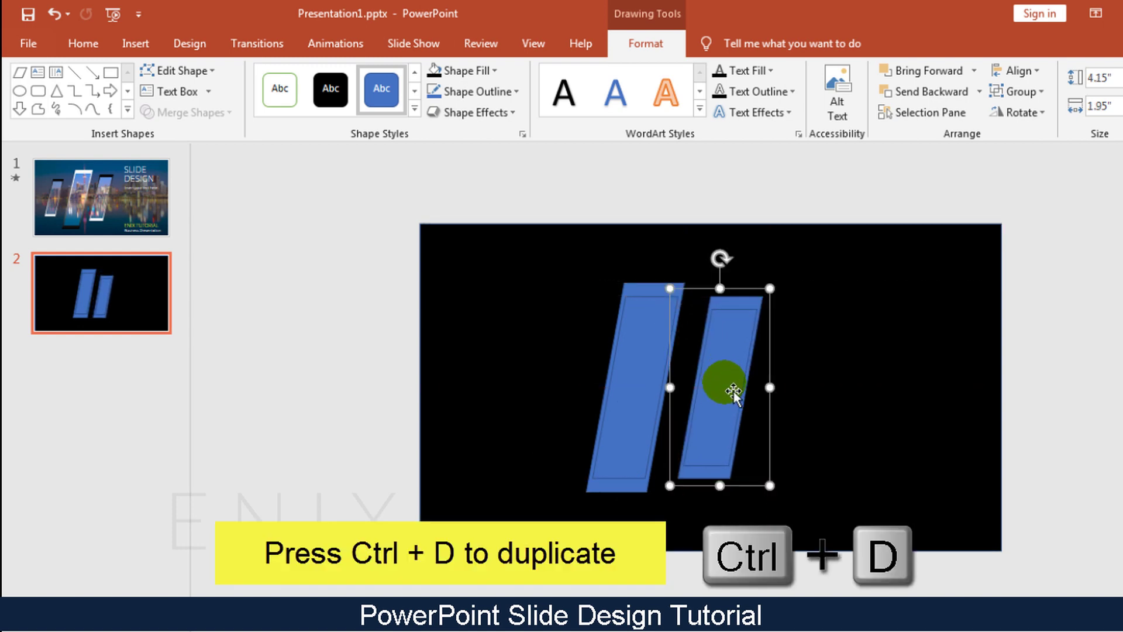
key(ctrl+d)
drag(814, 409, 518, 339)
drag(474, 285, 507, 334)
drag(531, 384, 500, 368)
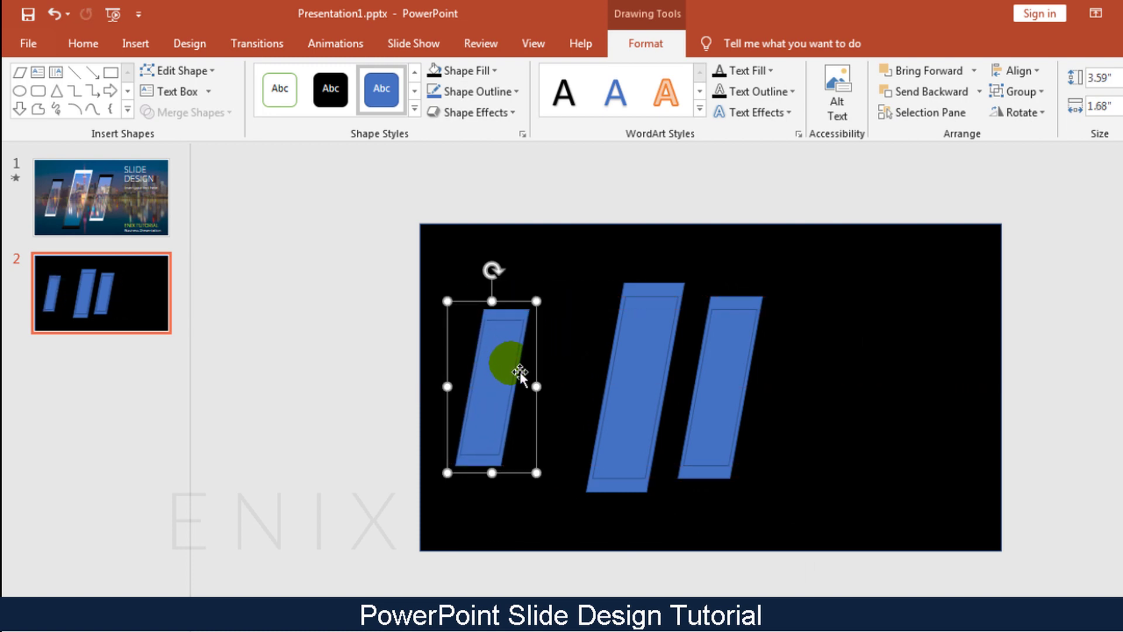
drag(650, 381, 619, 387)
drag(742, 396, 728, 422)
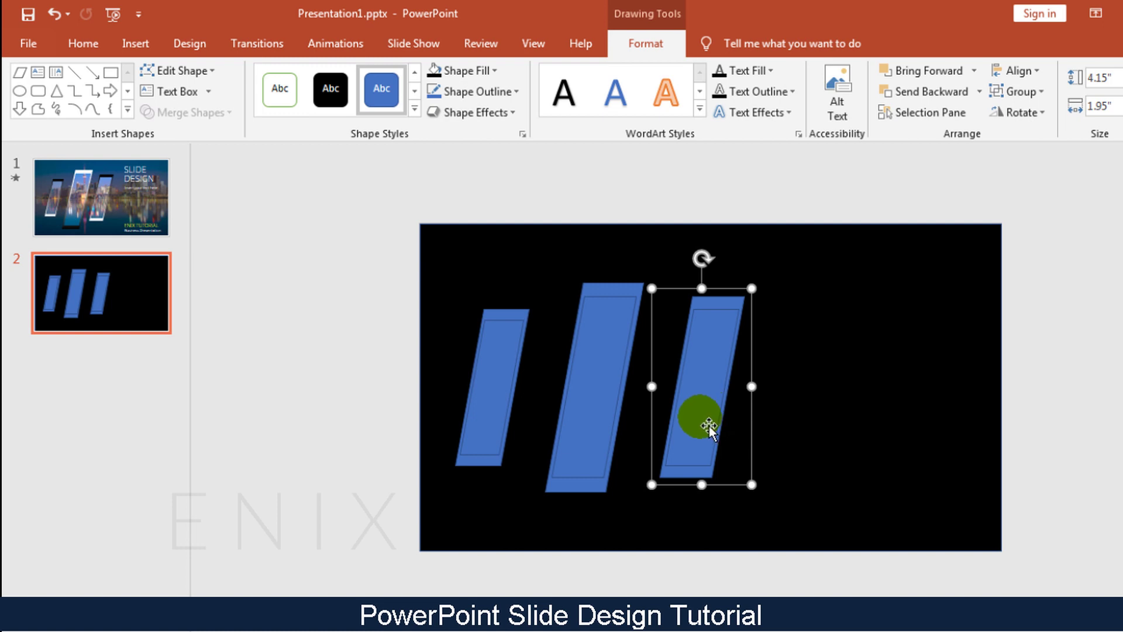
Step: Ungroup the left and middle parallelogram pairs
click(510, 397)
right_click(505, 390)
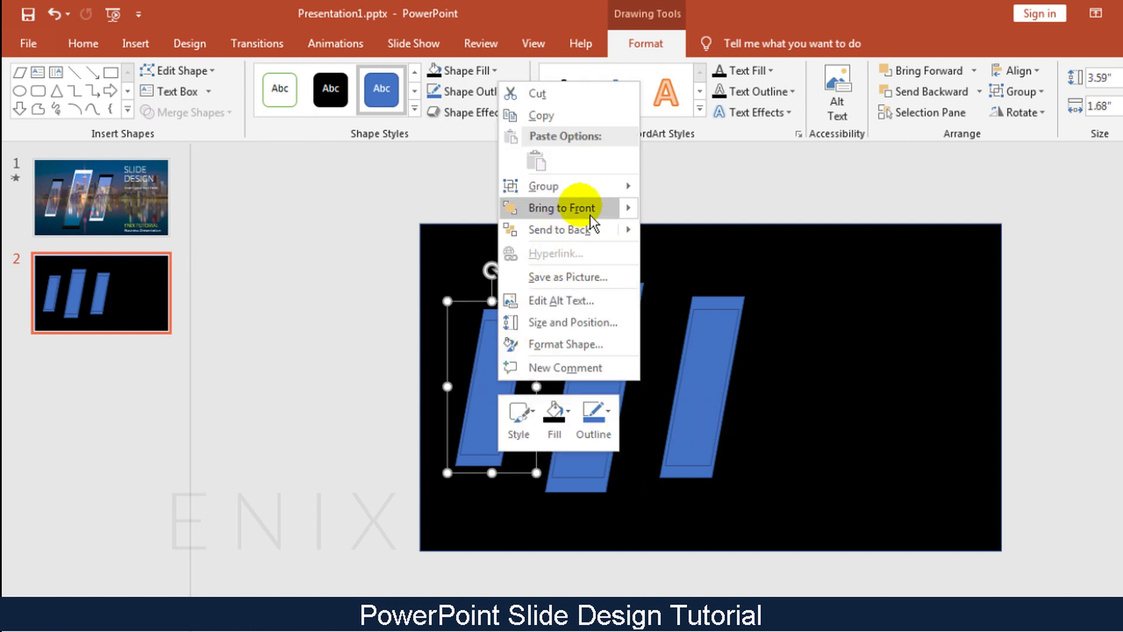
mouse_move(602, 189)
click(684, 233)
click(635, 301)
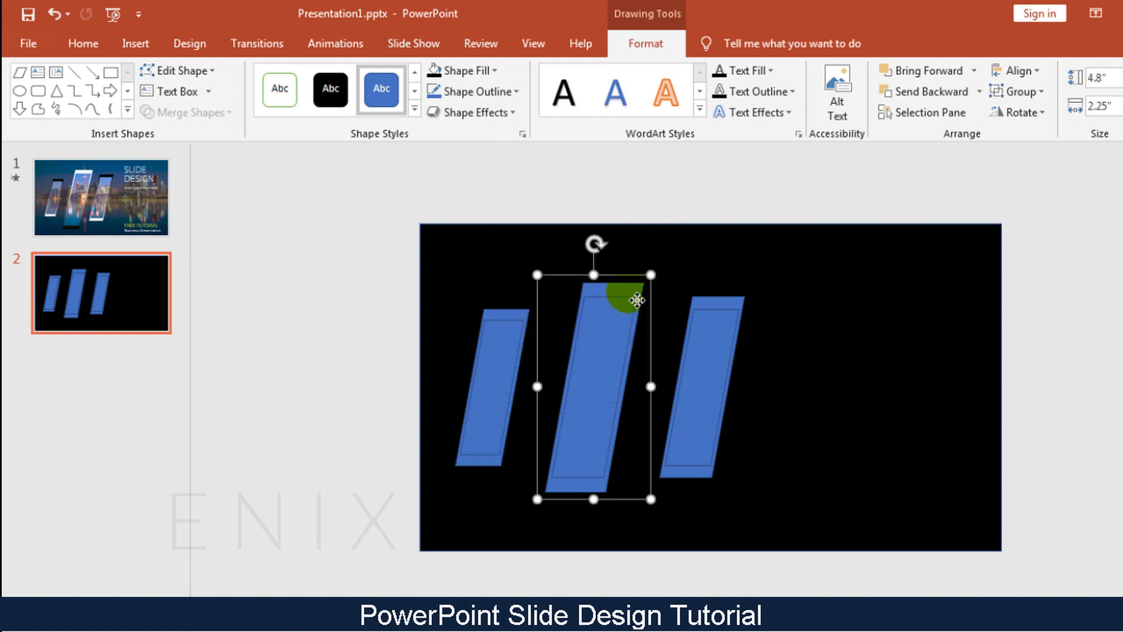
right_click(633, 294)
mouse_move(748, 403)
click(814, 447)
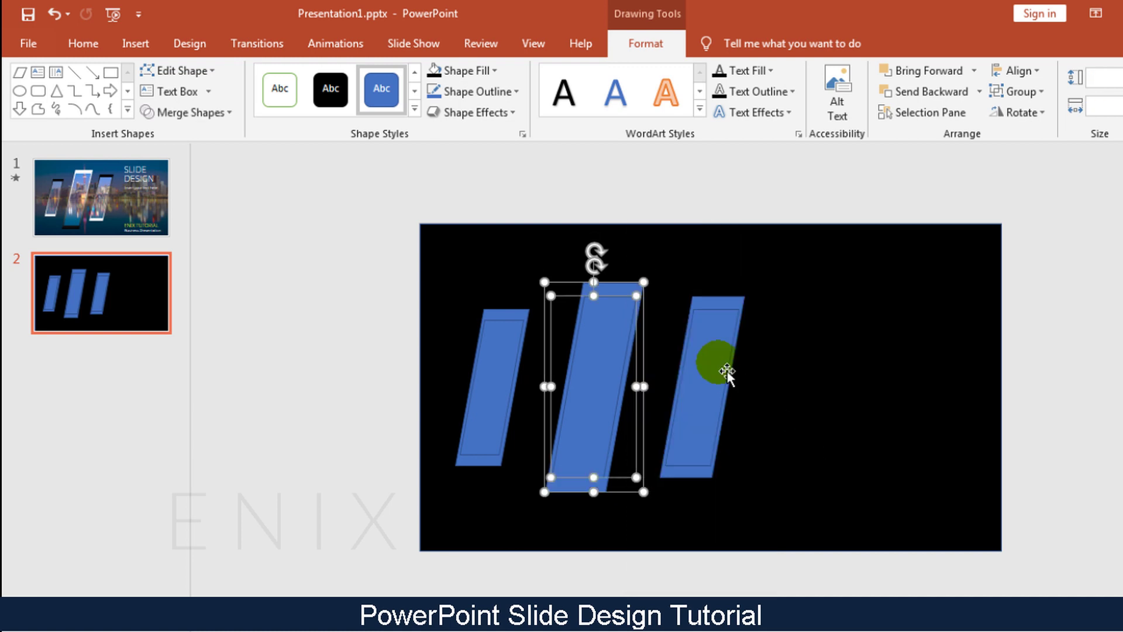
Step: Ungroup the right parallelogram pair and select every shape on the slide
right_click(729, 315)
mouse_move(809, 409)
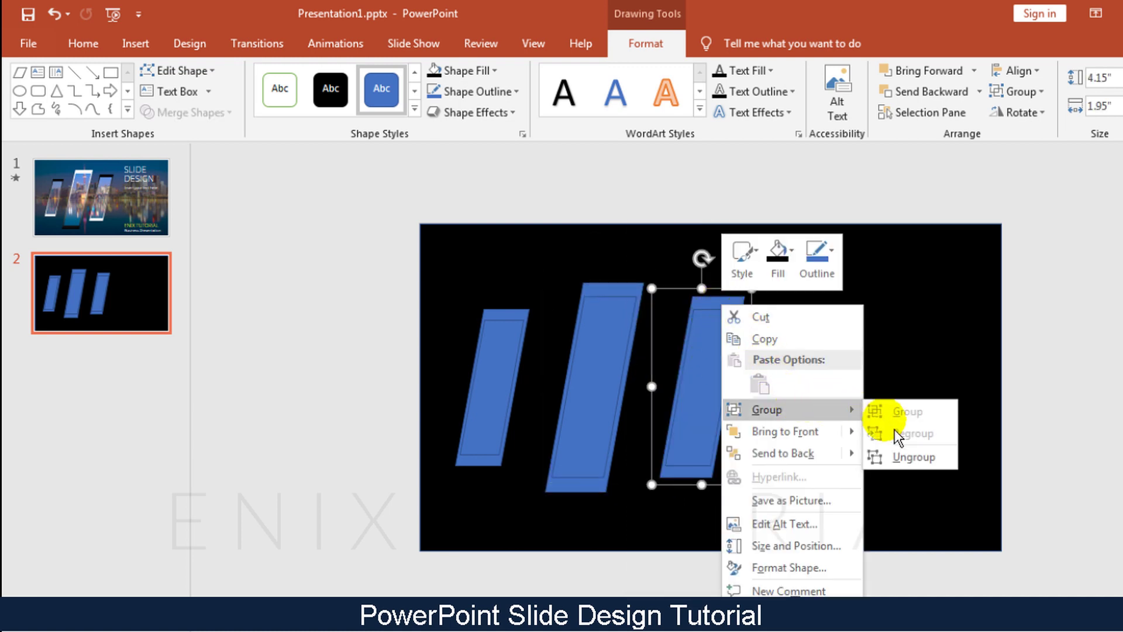
click(897, 461)
click(1081, 441)
drag(1089, 593, 294, 166)
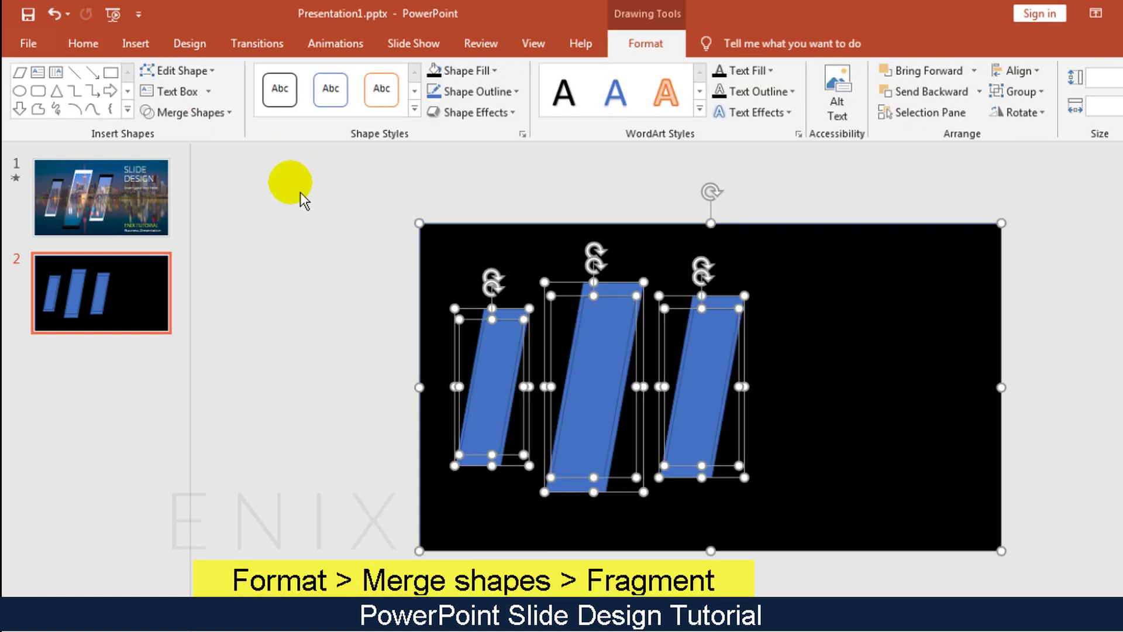
Step: Fragment all the selected shapes using Merge Shapes
click(233, 112)
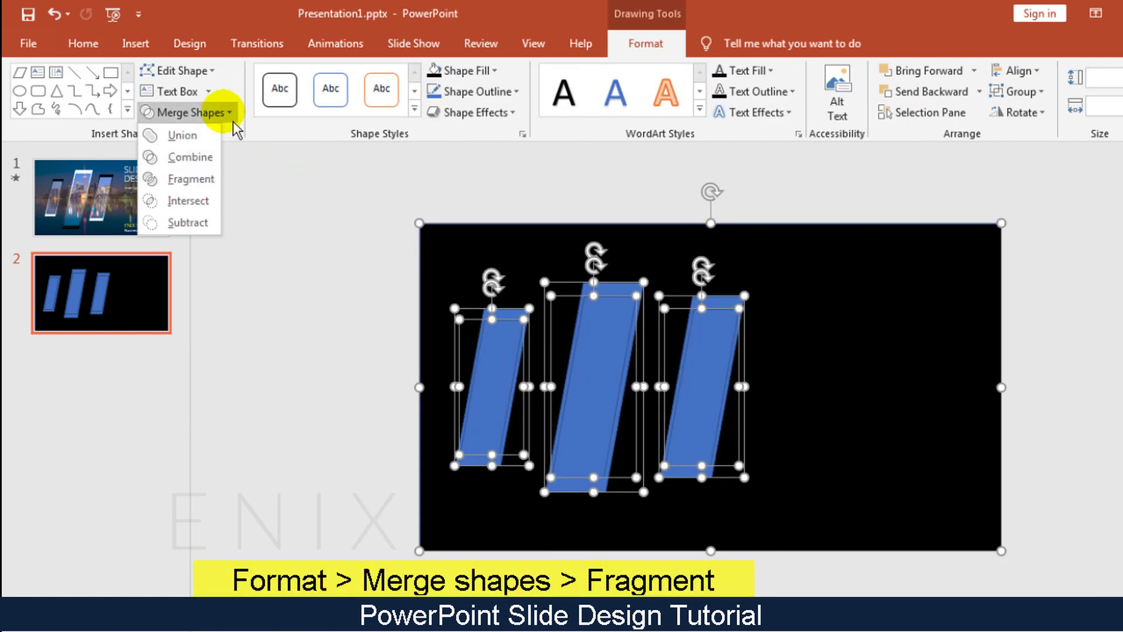
click(208, 188)
click(320, 255)
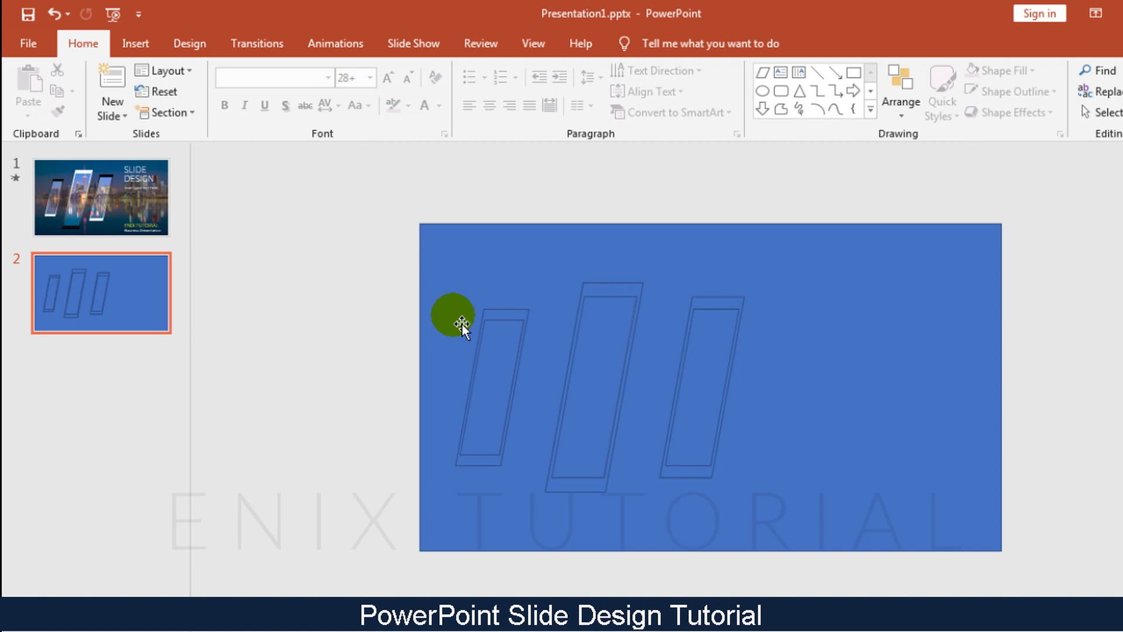
Step: Delete the left, middle and right inner parallelogram pieces, then select all remaining shapes
click(493, 358)
key(Delete)
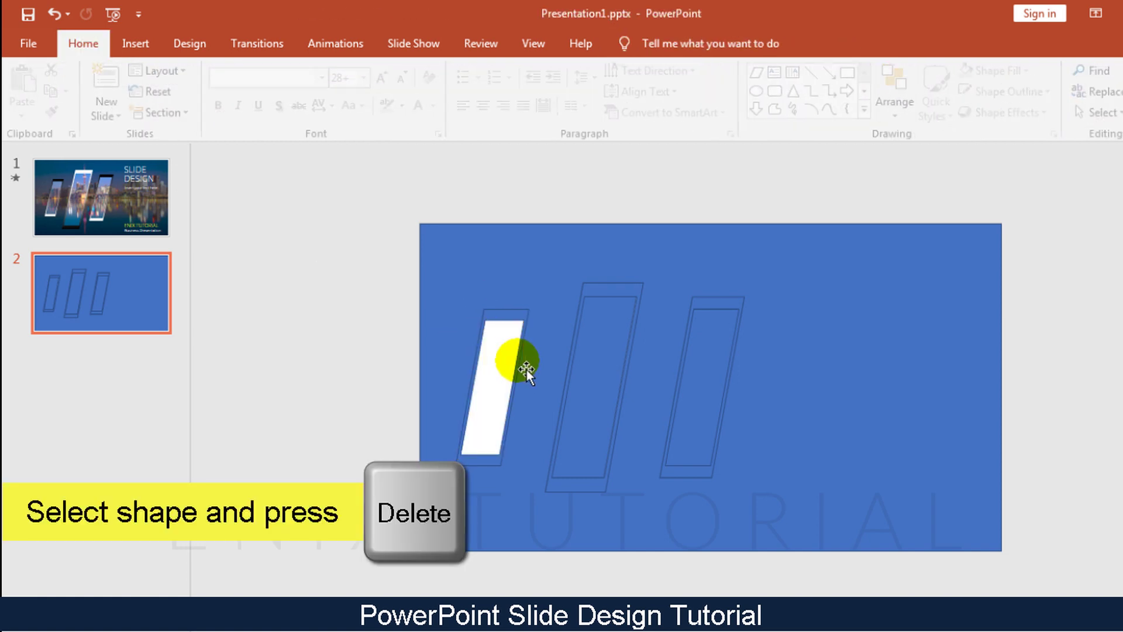
click(602, 371)
key(Delete)
click(708, 377)
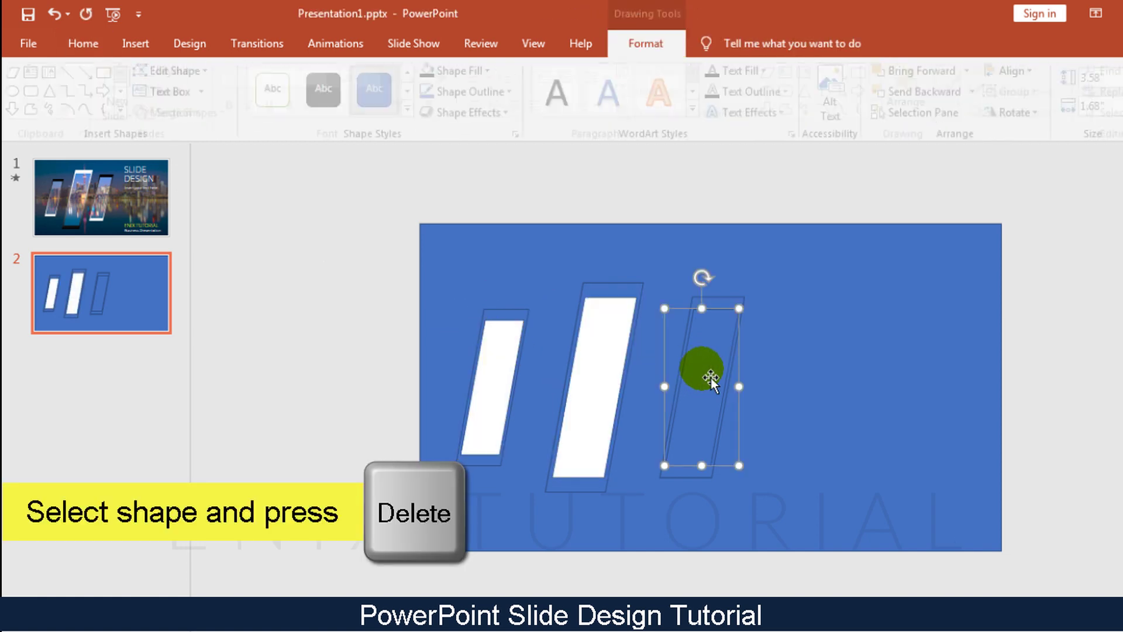
key(Delete)
click(773, 391)
mouse_move(1074, 593)
mouse_down()
mouse_move(300, 145)
mouse_move(301, 164)
mouse_up()
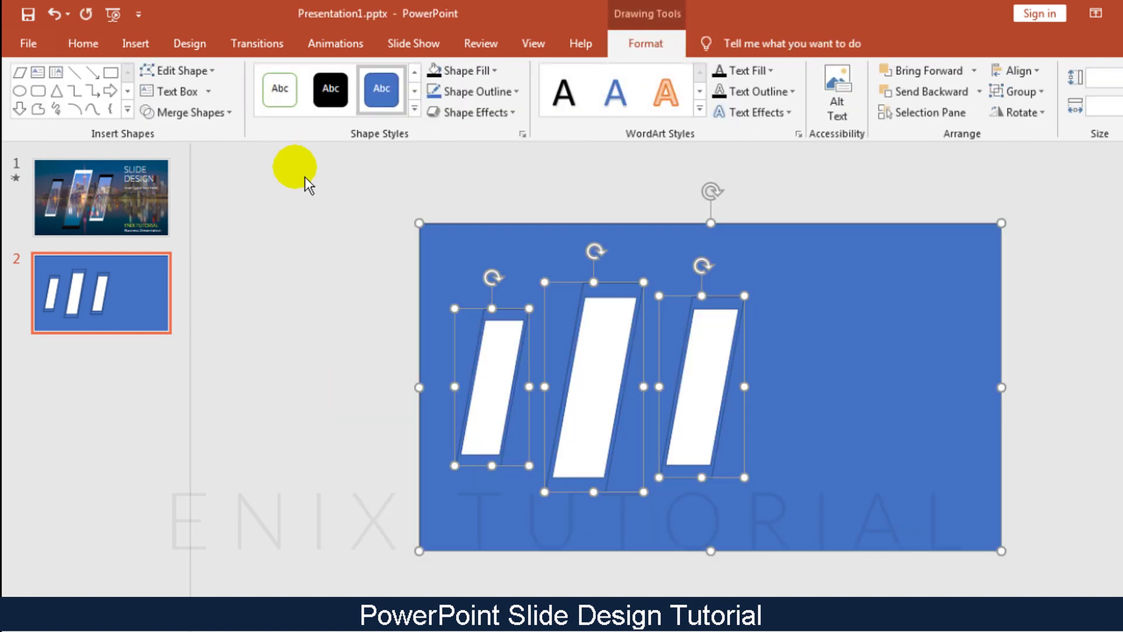
Step: Set all shapes to No Outline, then select the blue background shape
click(501, 93)
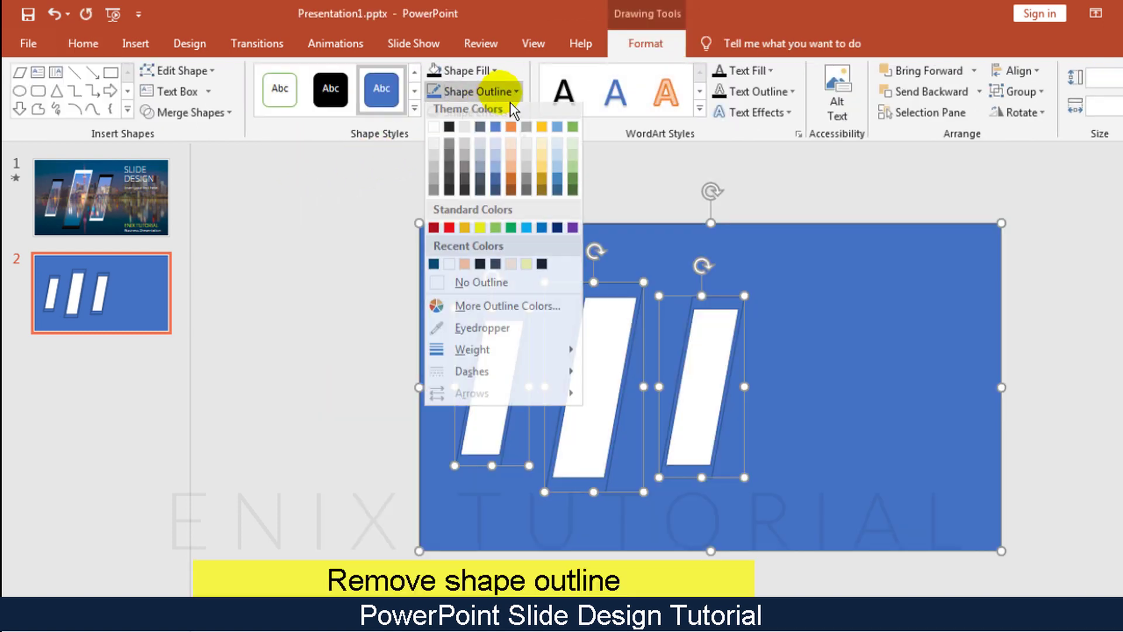
click(473, 287)
click(352, 282)
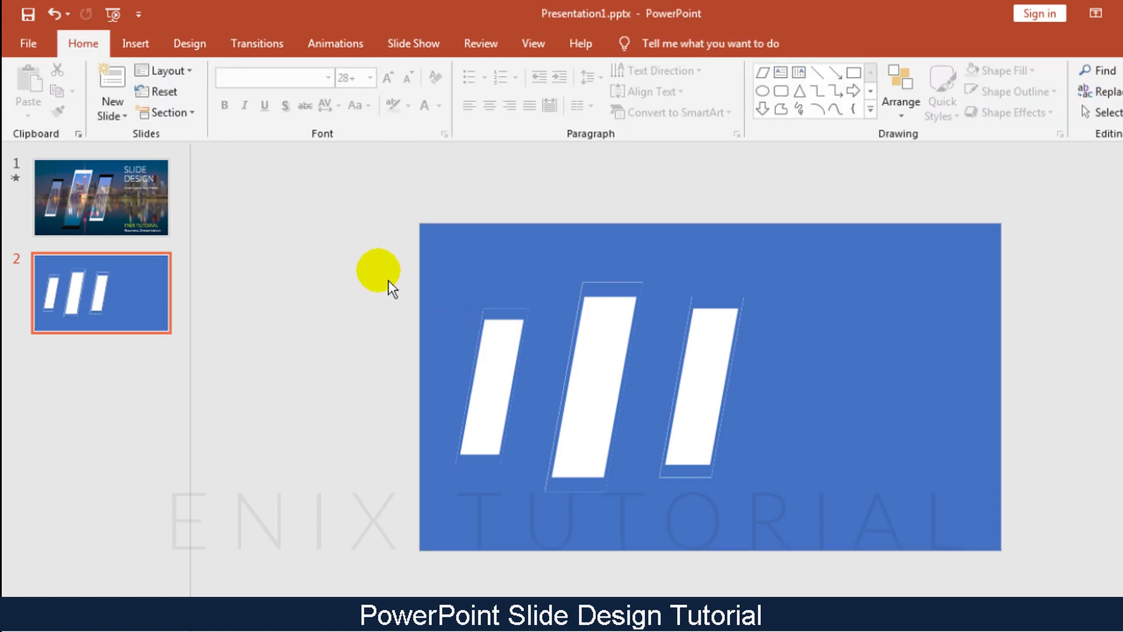
double_click(541, 258)
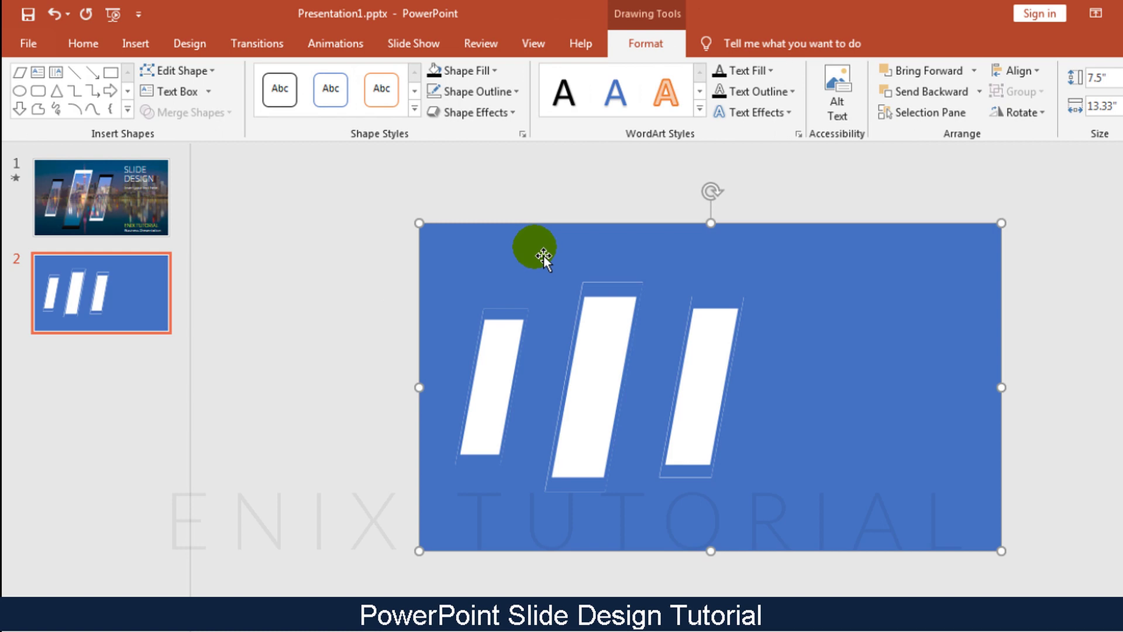
Step: Fill the full-slide background rectangle with black and select the first parallelogram
click(482, 73)
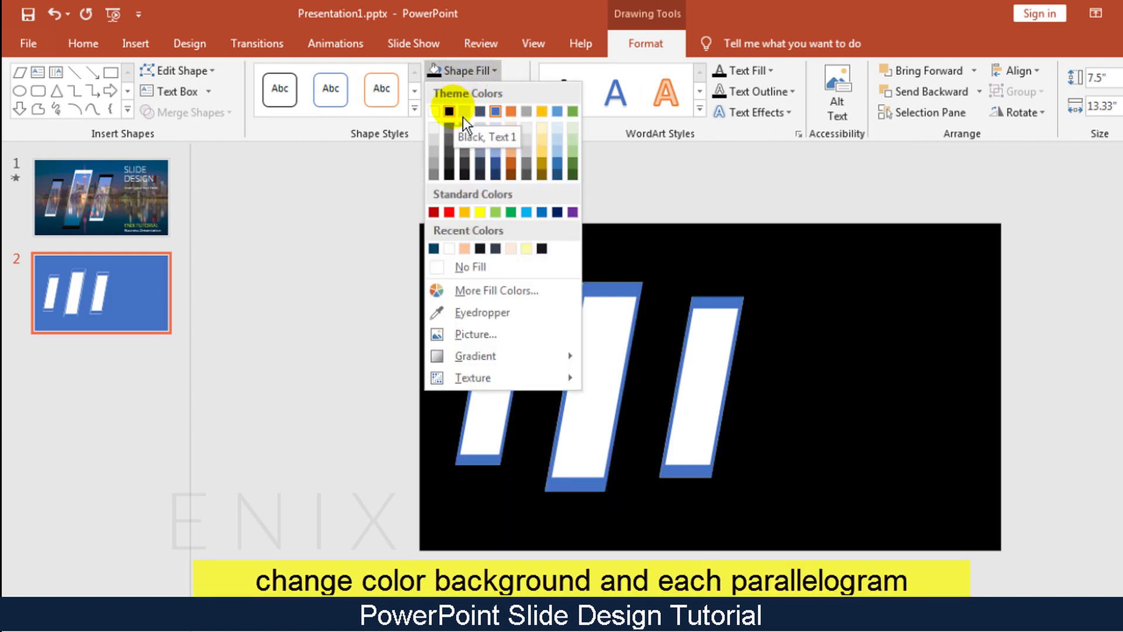
click(462, 117)
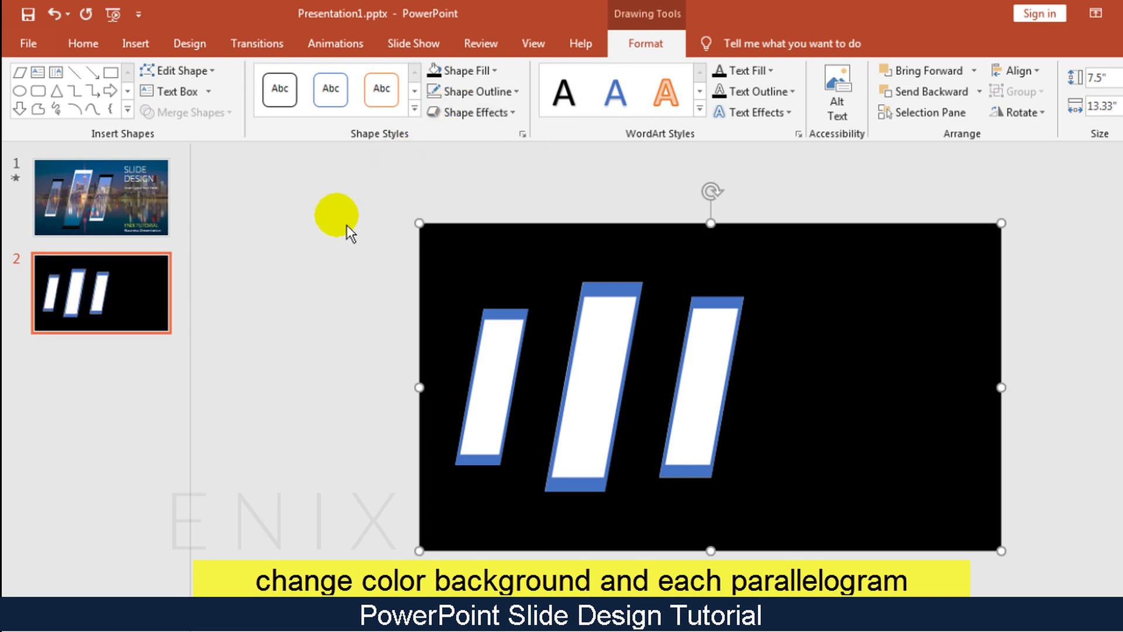
click(346, 225)
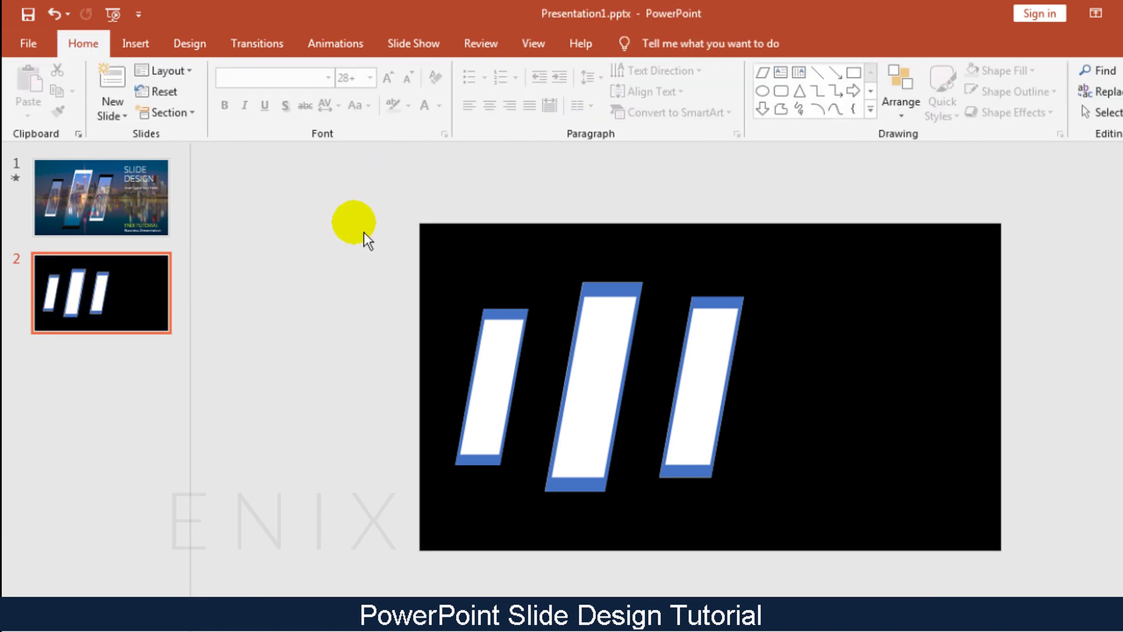
click(526, 323)
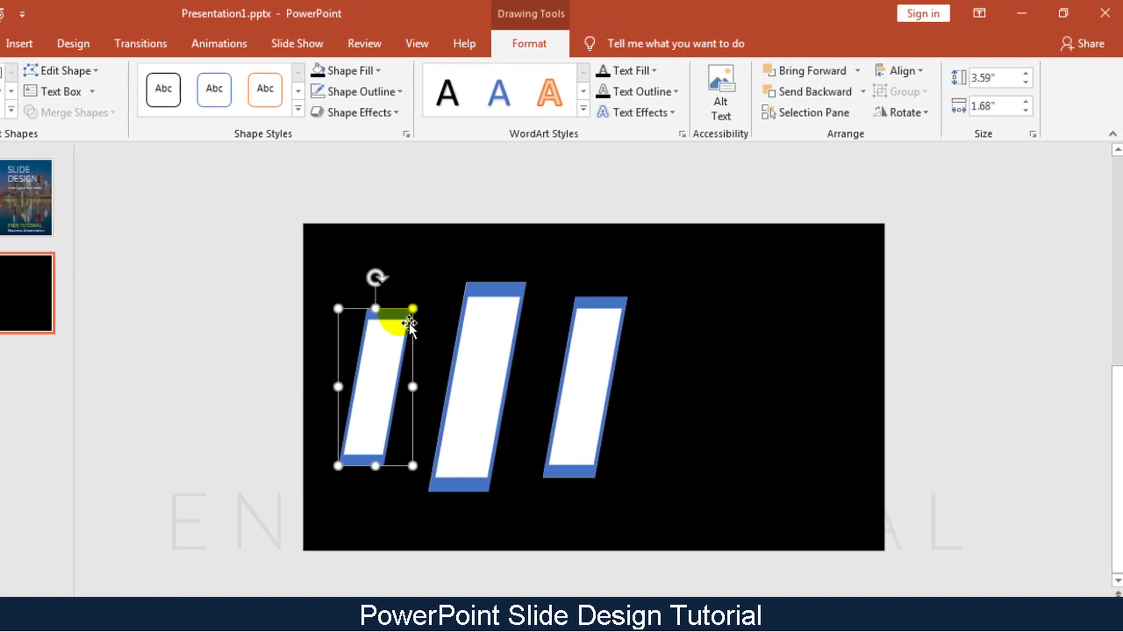
Step: Give the first parallelogram a gradient fill and remove the two extra middle stops
click(405, 134)
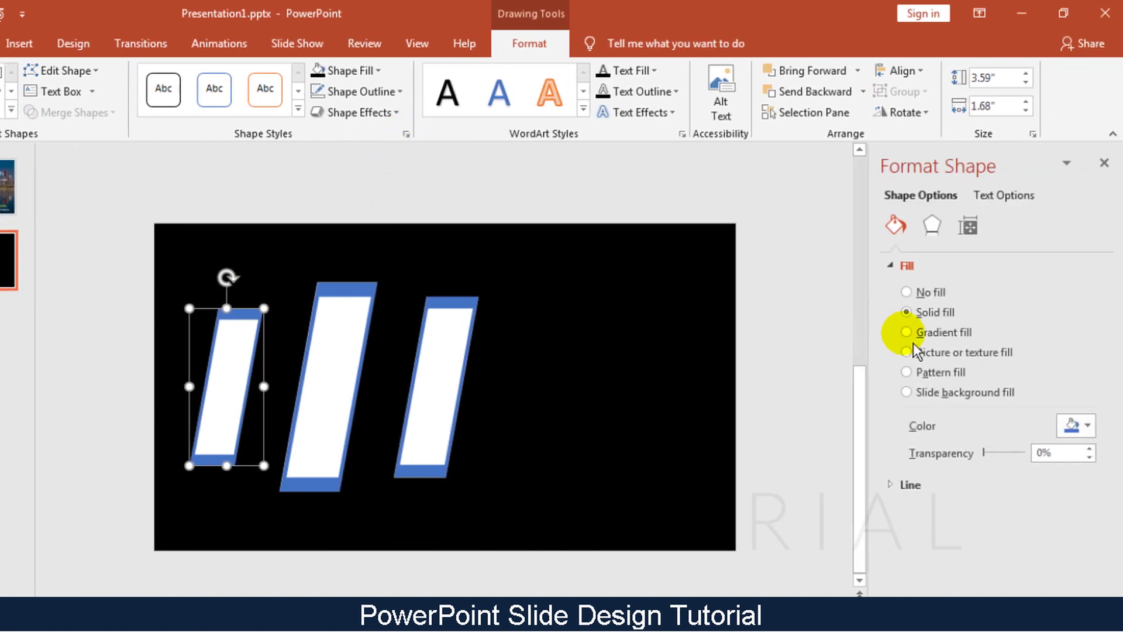
click(934, 343)
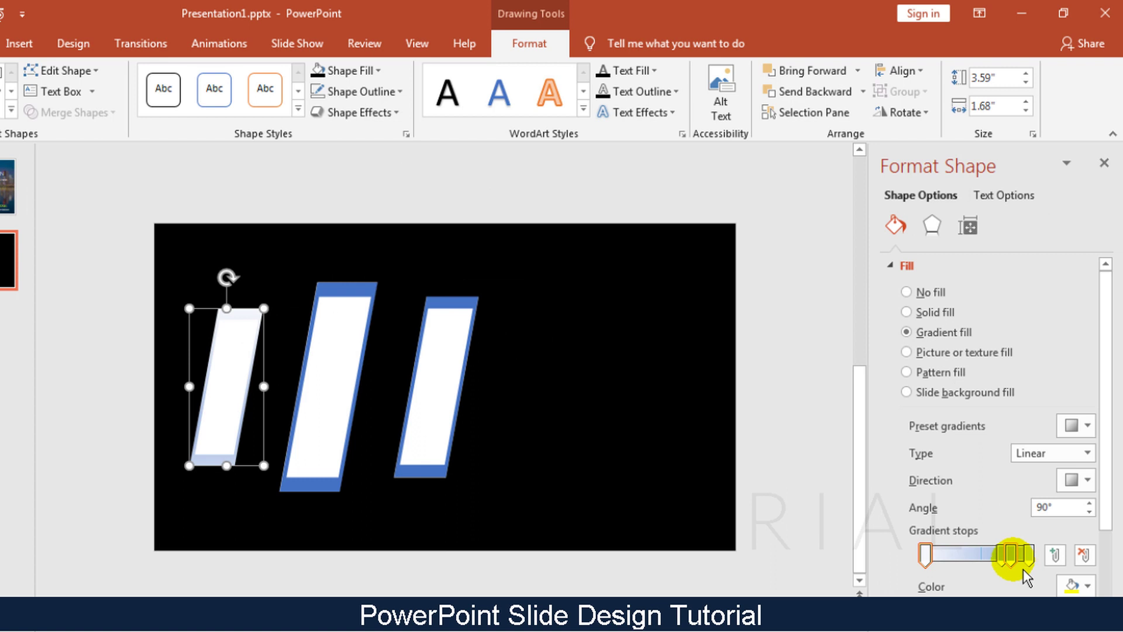
click(1085, 557)
click(924, 556)
click(1076, 585)
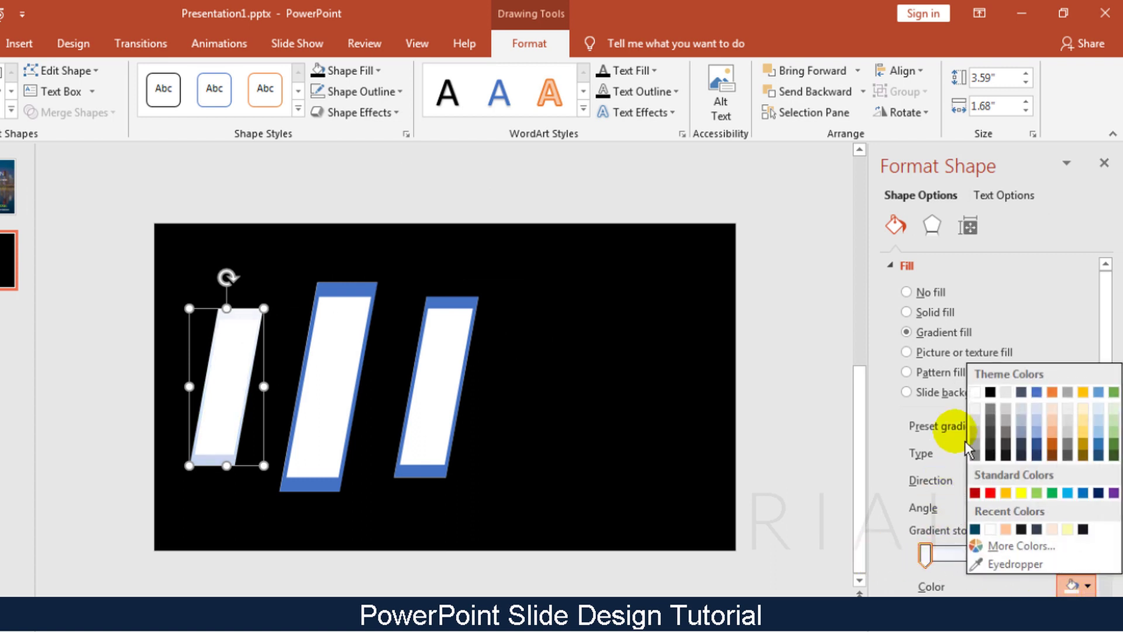
click(981, 401)
Step: Make the right gradient stop black at about 70% and move the other stop to the start
click(1029, 554)
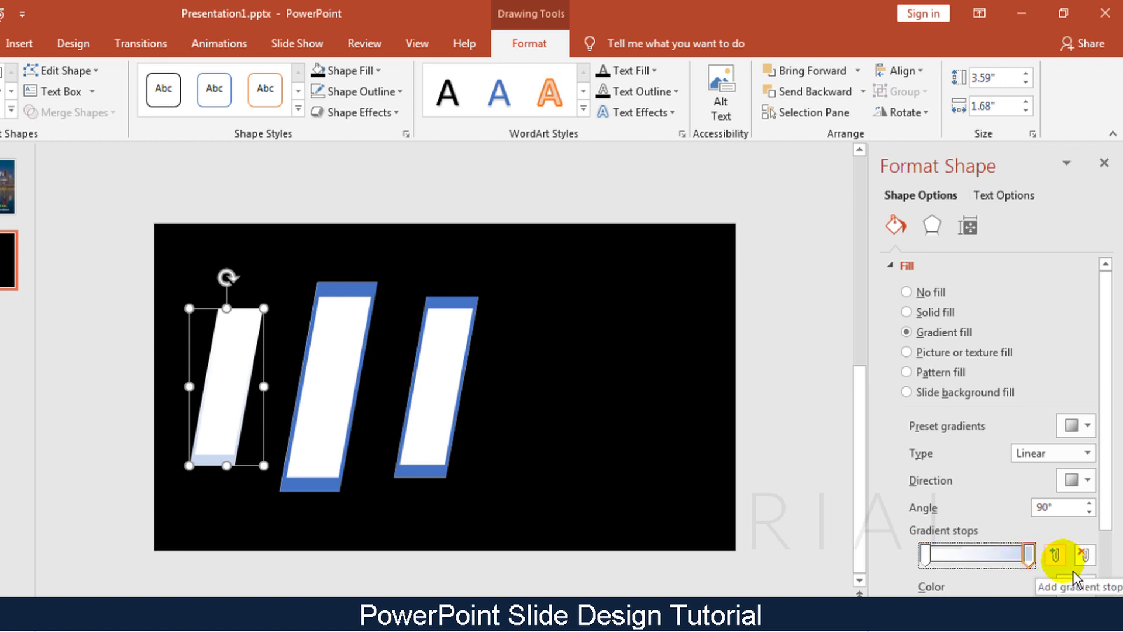
click(1076, 585)
click(990, 392)
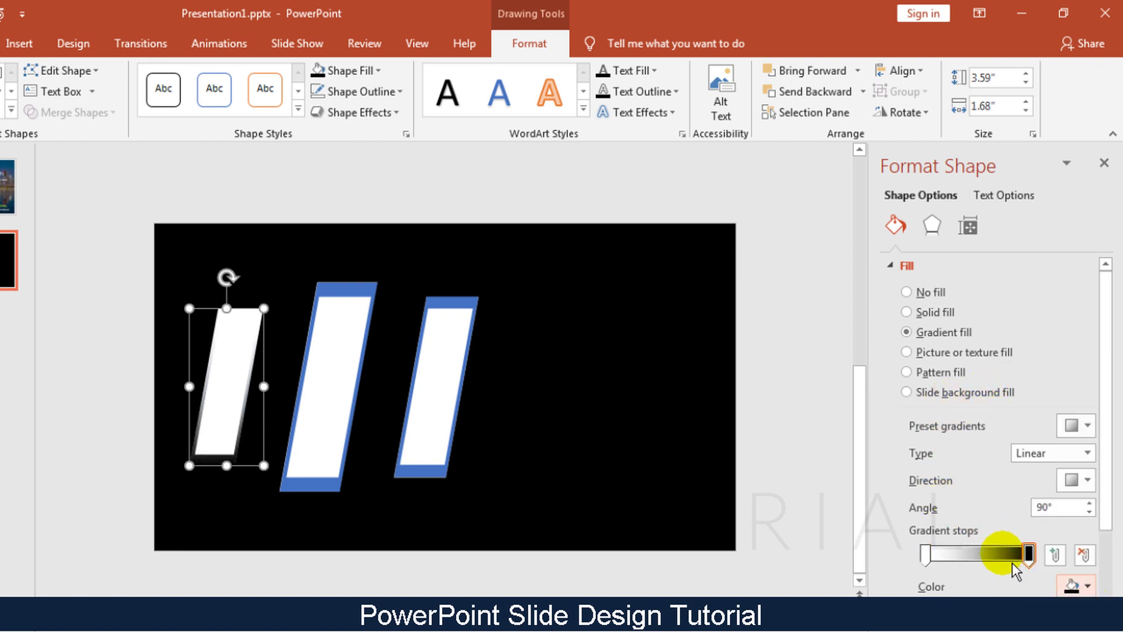
mouse_move(1039, 558)
mouse_down()
mouse_move(999, 565)
mouse_move(1029, 560)
mouse_up()
drag(955, 563, 889, 564)
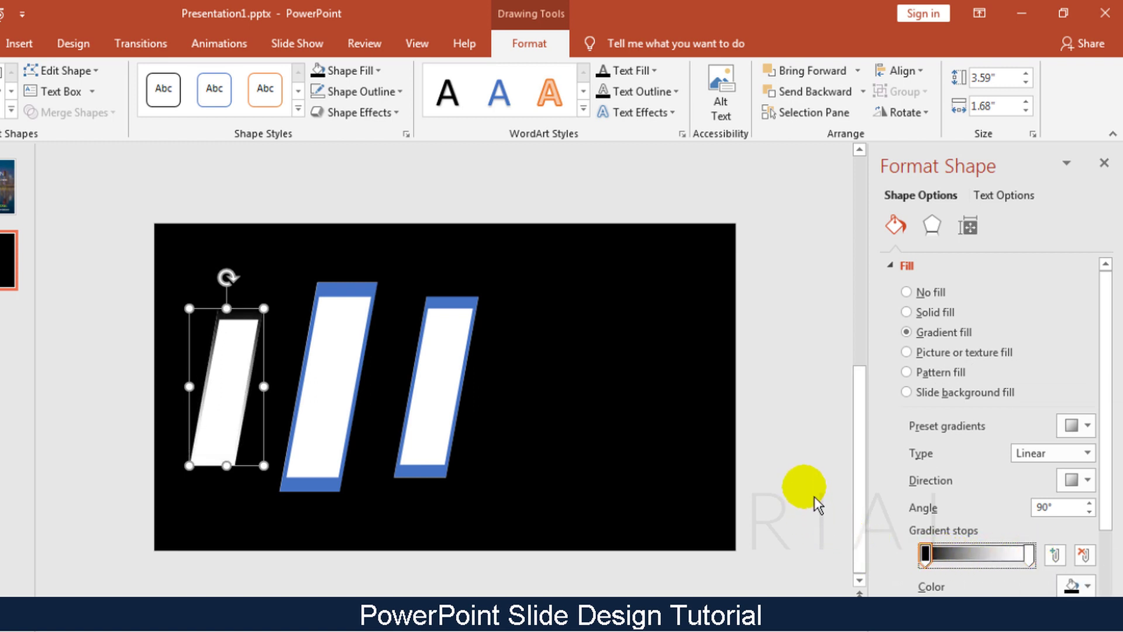
click(817, 482)
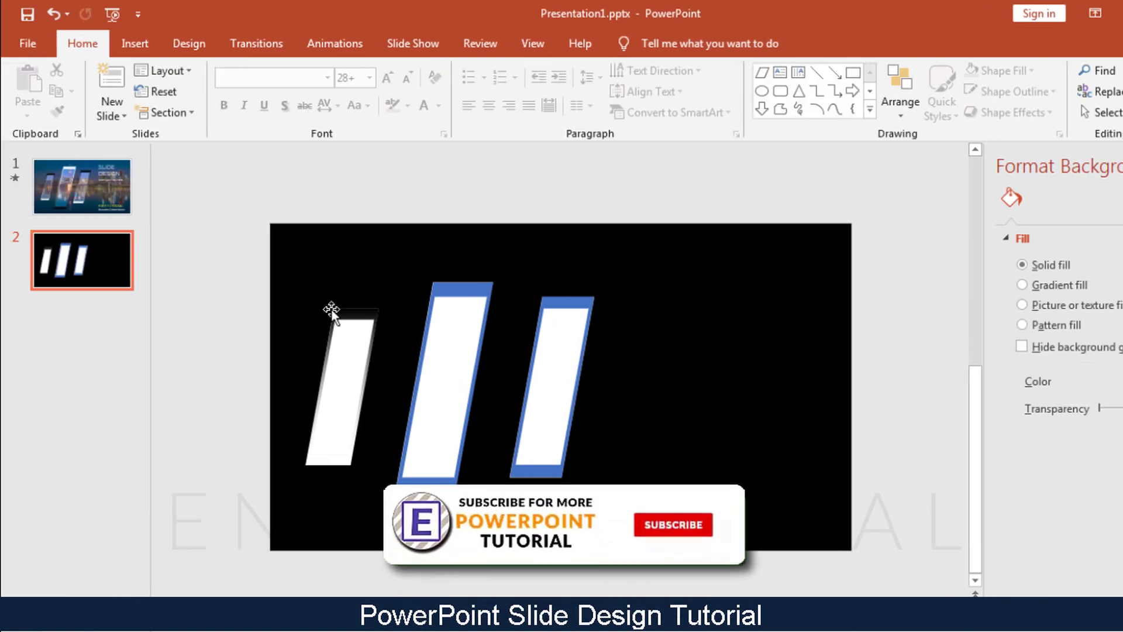
click(331, 310)
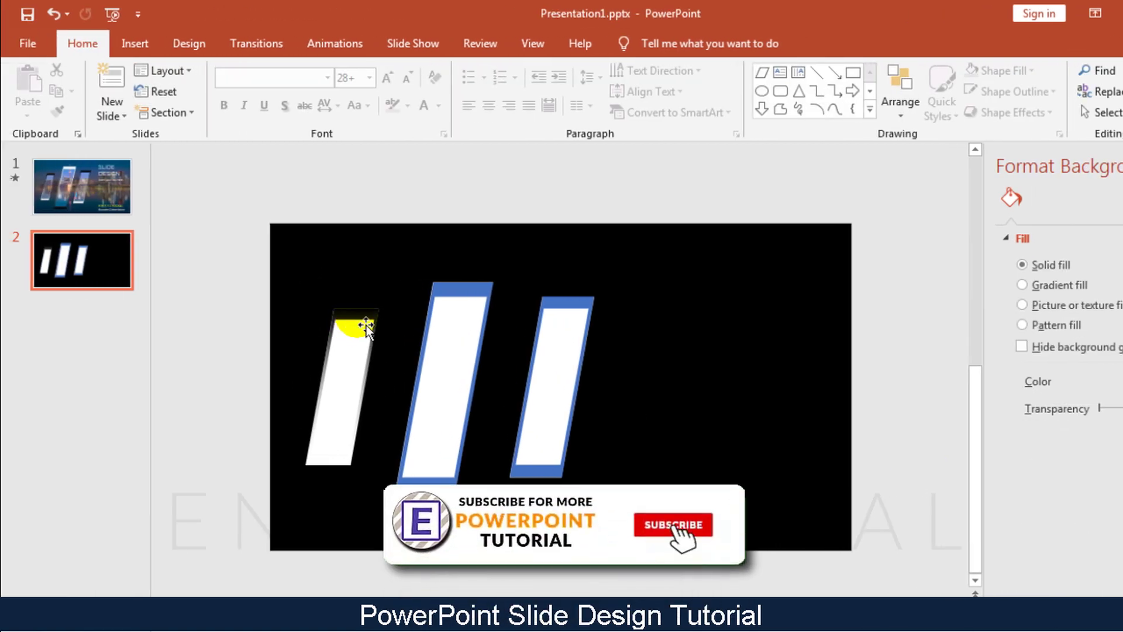
click(87, 51)
Step: Format Painter the gradient onto the third and middle bars; set the middle bar's stops to 43% and the end
click(52, 111)
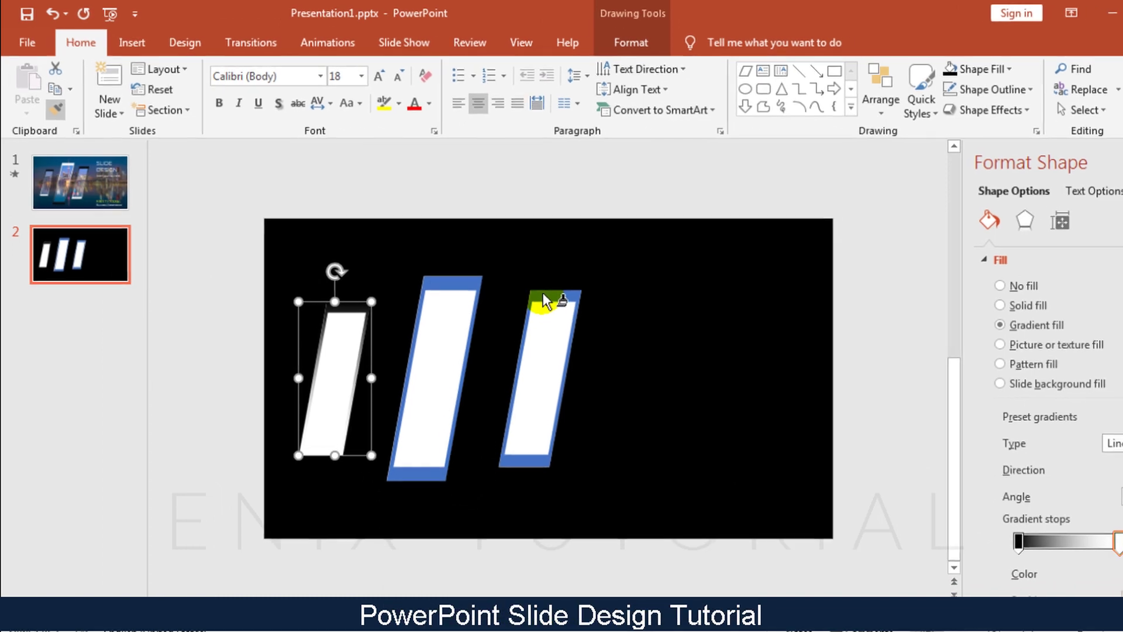
click(544, 300)
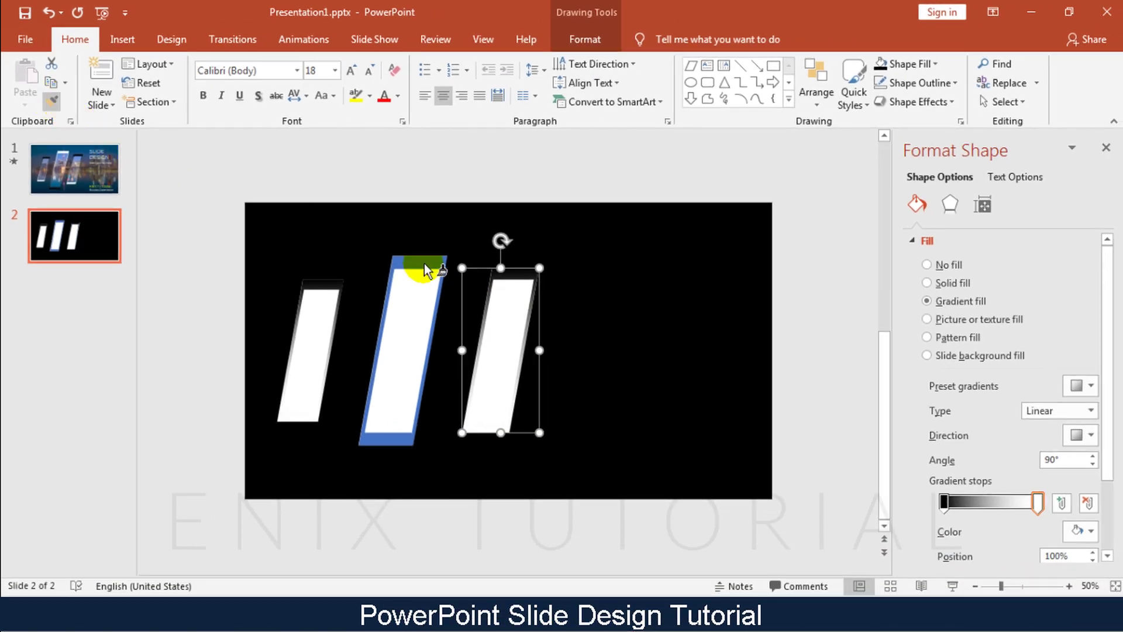
click(424, 263)
mouse_move(944, 501)
mouse_down()
mouse_move(1033, 515)
mouse_move(932, 512)
mouse_up()
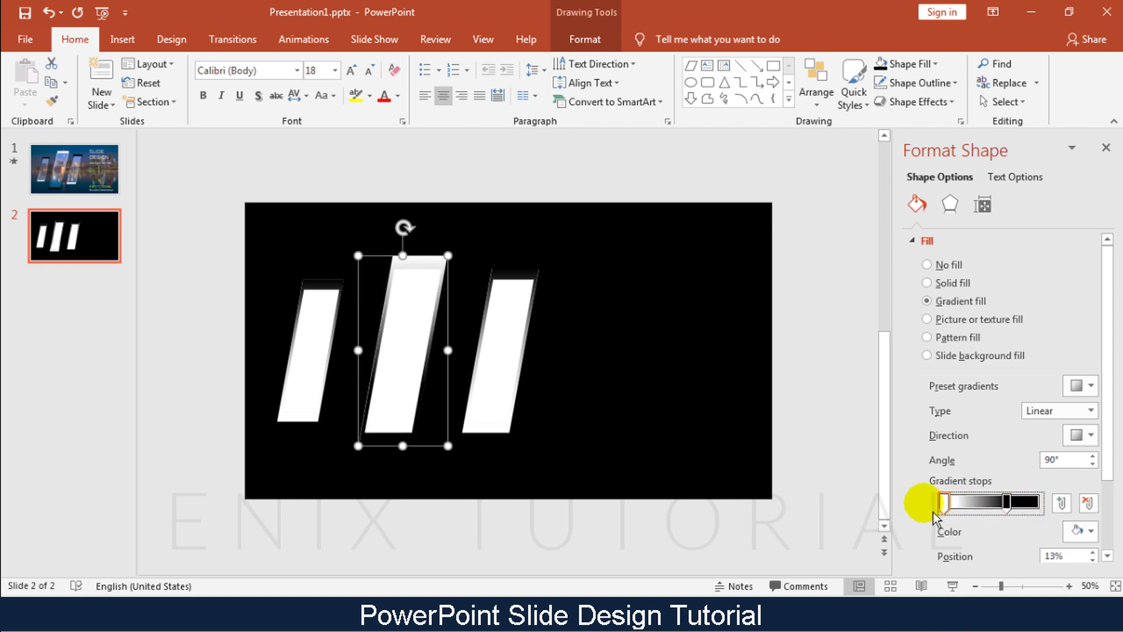
drag(1007, 506, 1052, 510)
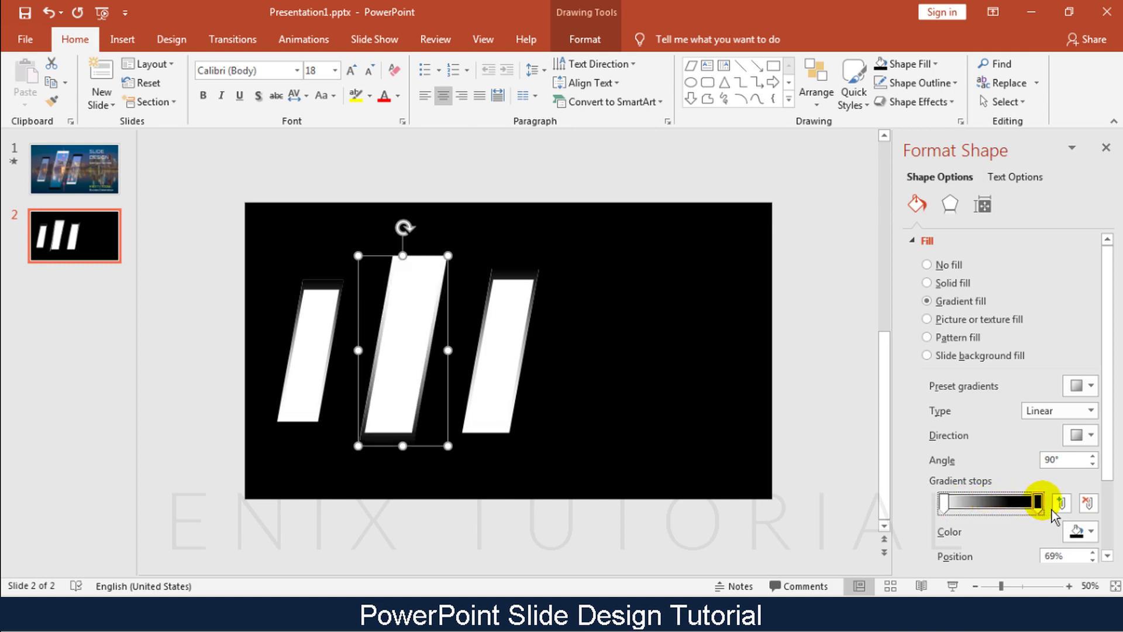
click(842, 384)
Step: Set the black full-slide rectangle's fill transparency to 60% so it shows grey
click(1106, 148)
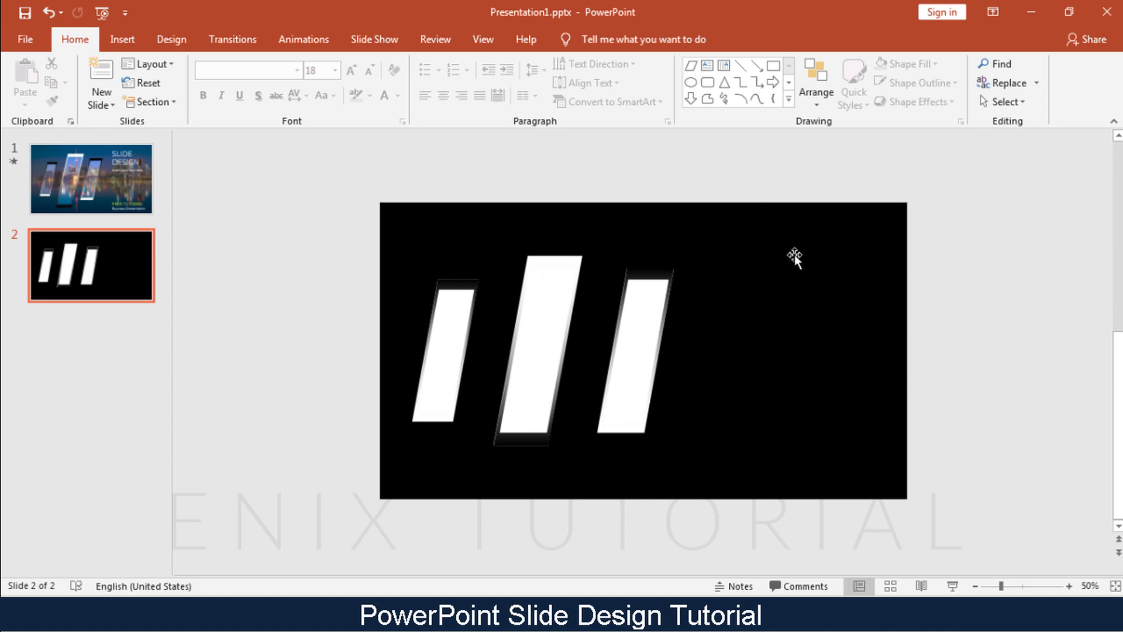
click(786, 254)
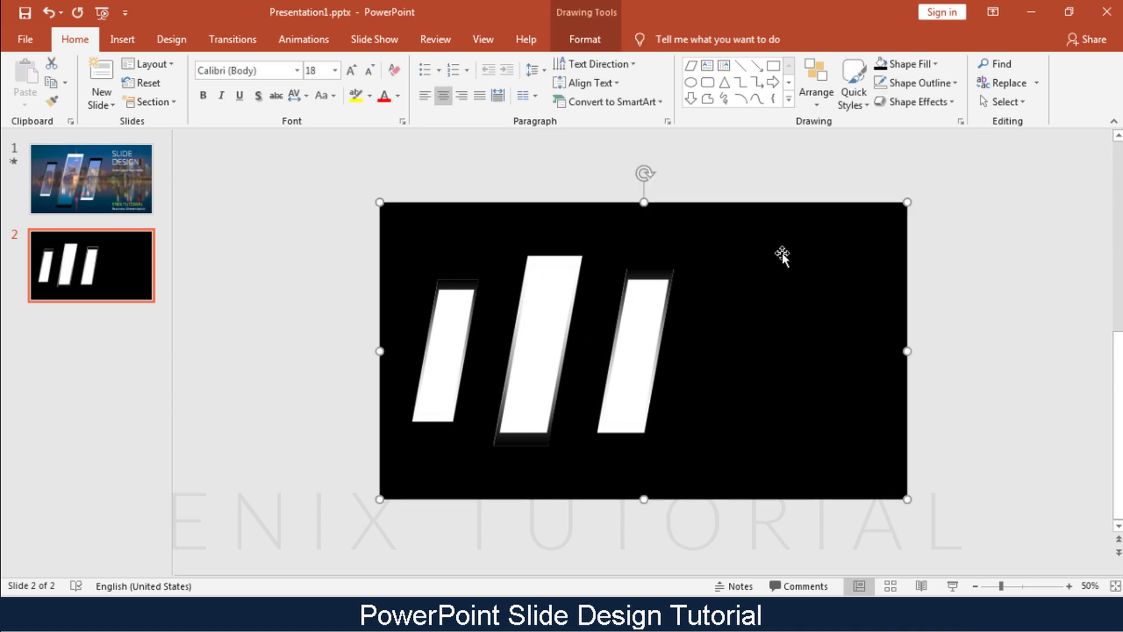
click(591, 41)
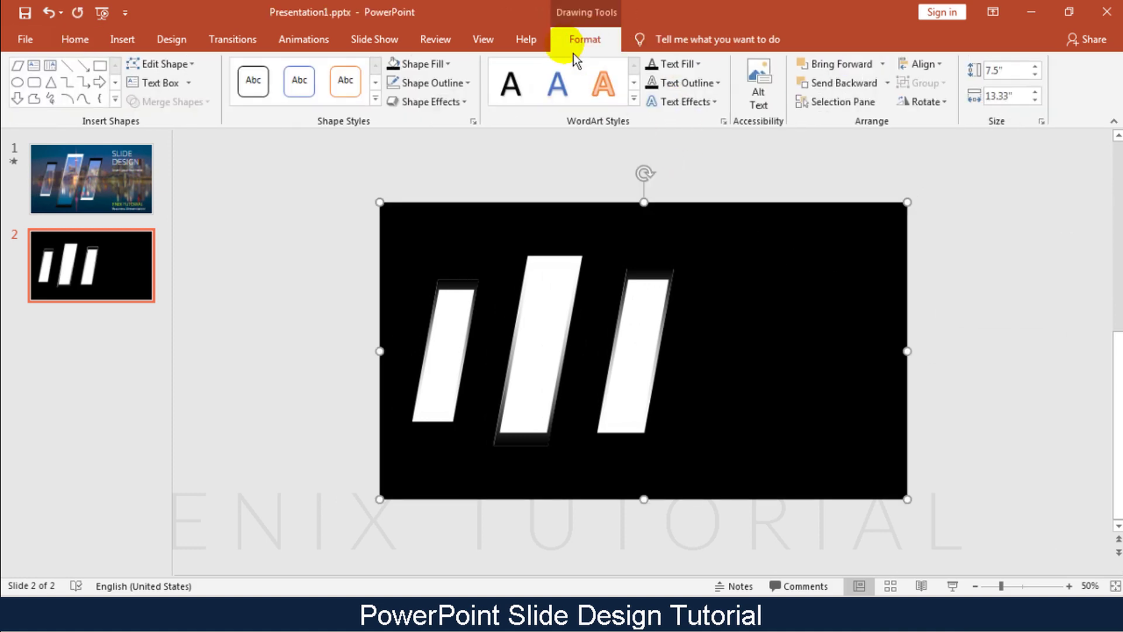
click(474, 121)
drag(982, 388, 1014, 391)
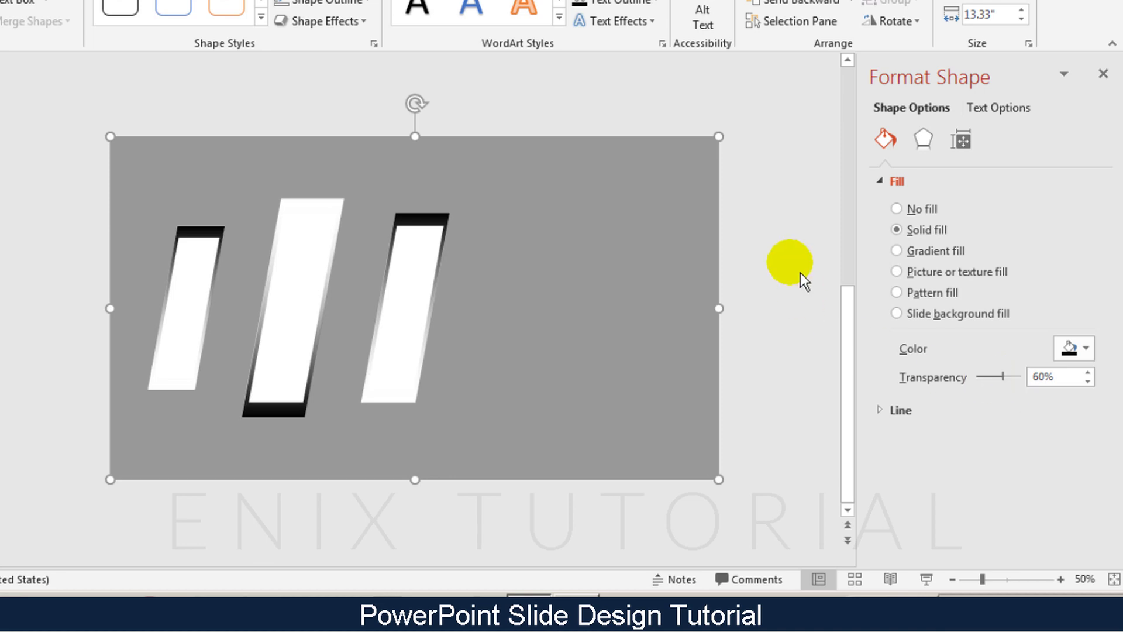
click(800, 273)
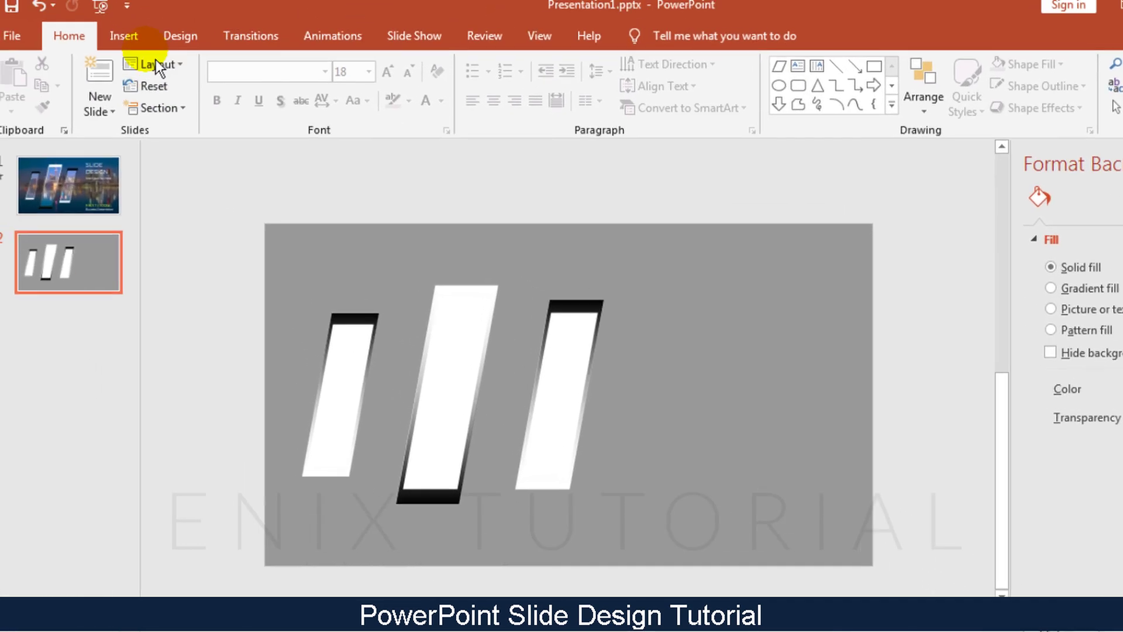
Step: Insert the photo buildings-2297210_960_720.jpg and stretch it to fill the whole slide
click(159, 51)
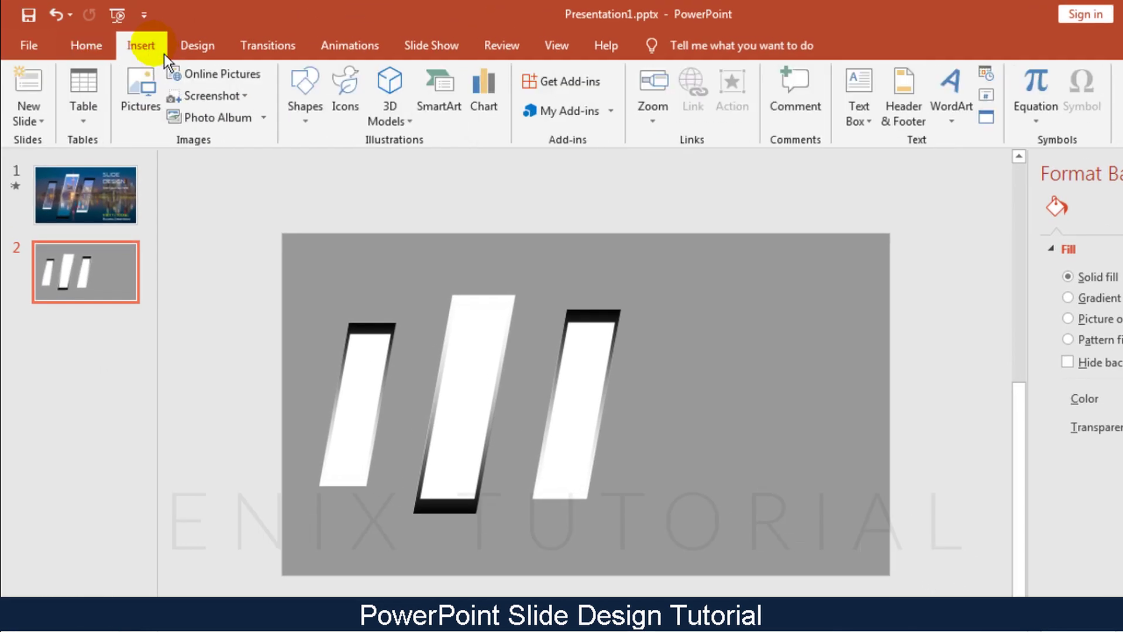
click(151, 92)
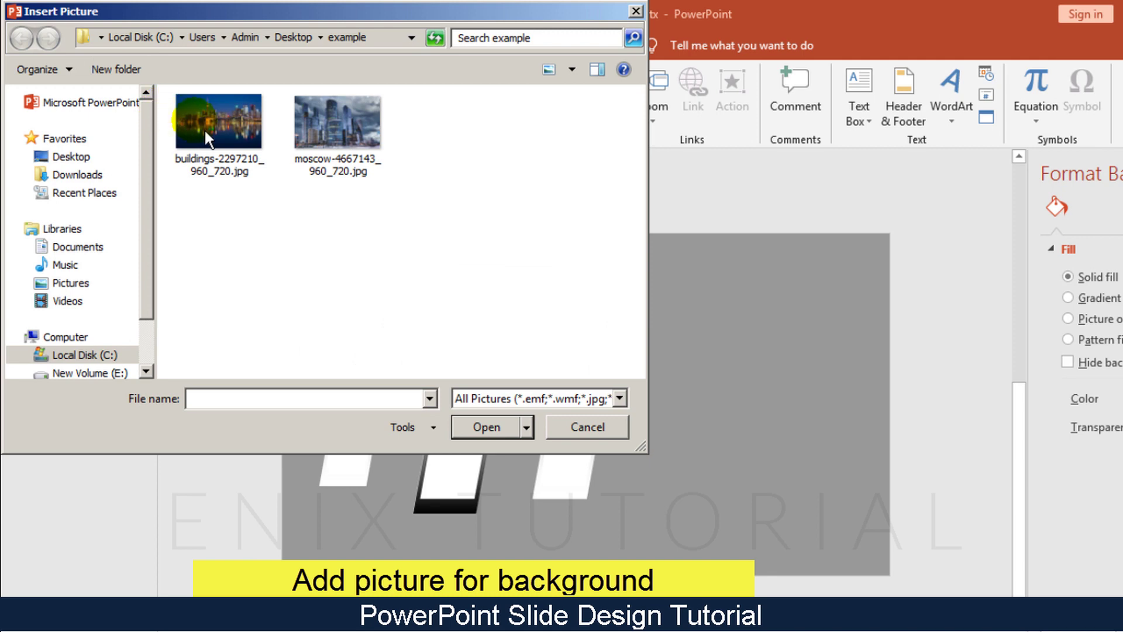
click(220, 132)
click(502, 444)
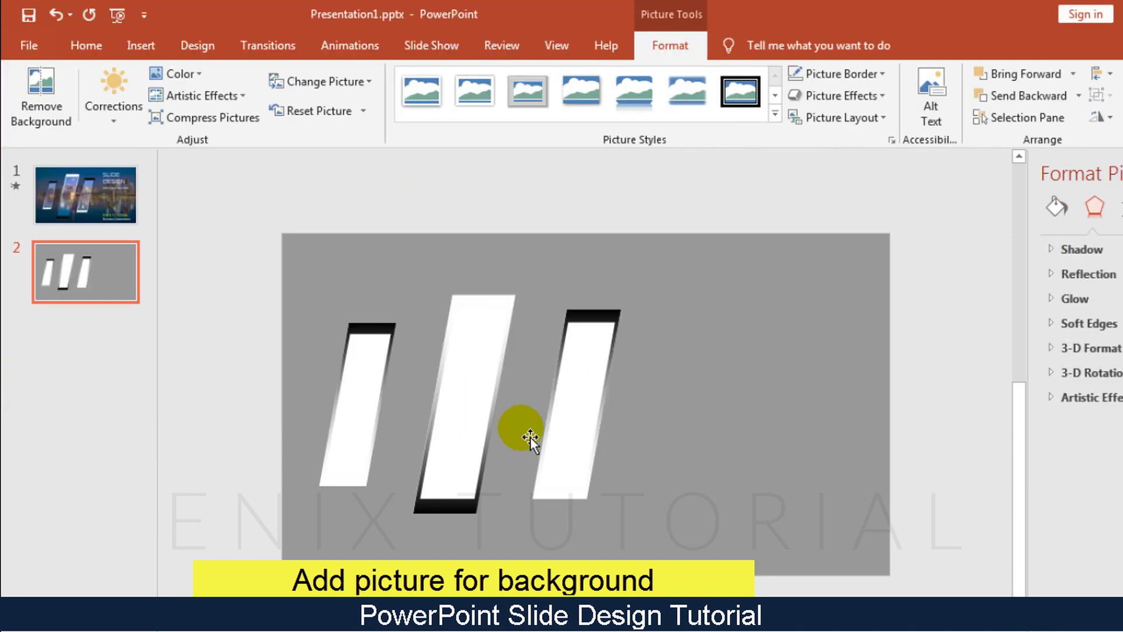
drag(609, 406, 380, 285)
drag(429, 325, 859, 559)
Step: Send the skyline photo behind the frame shapes and brighten it with a Corrections preset
key(ctrl+x)
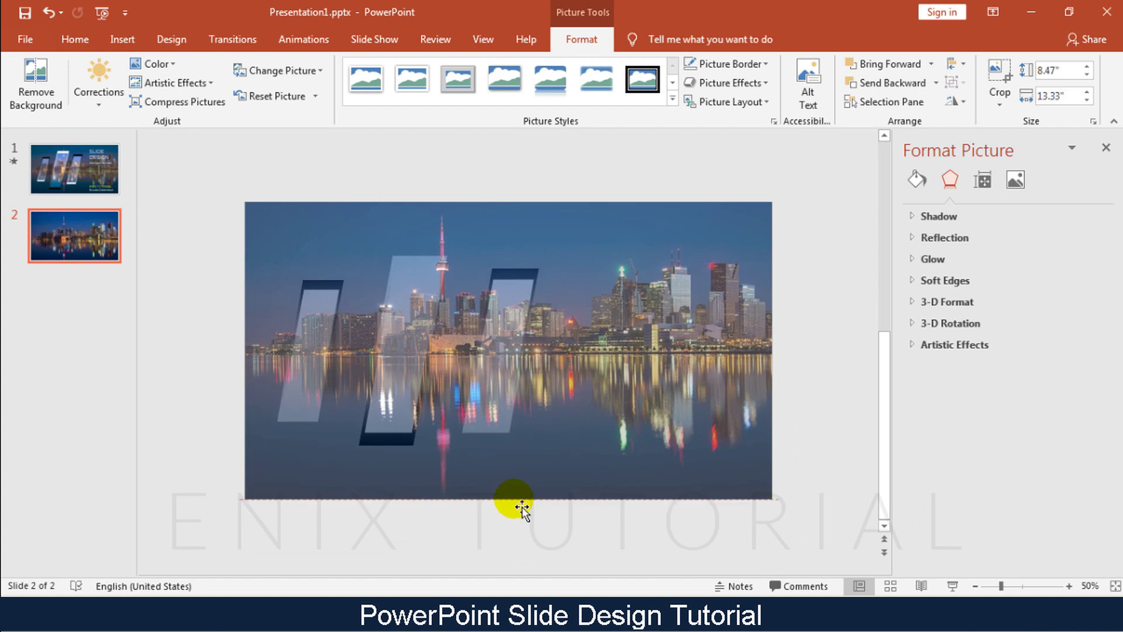
click(565, 304)
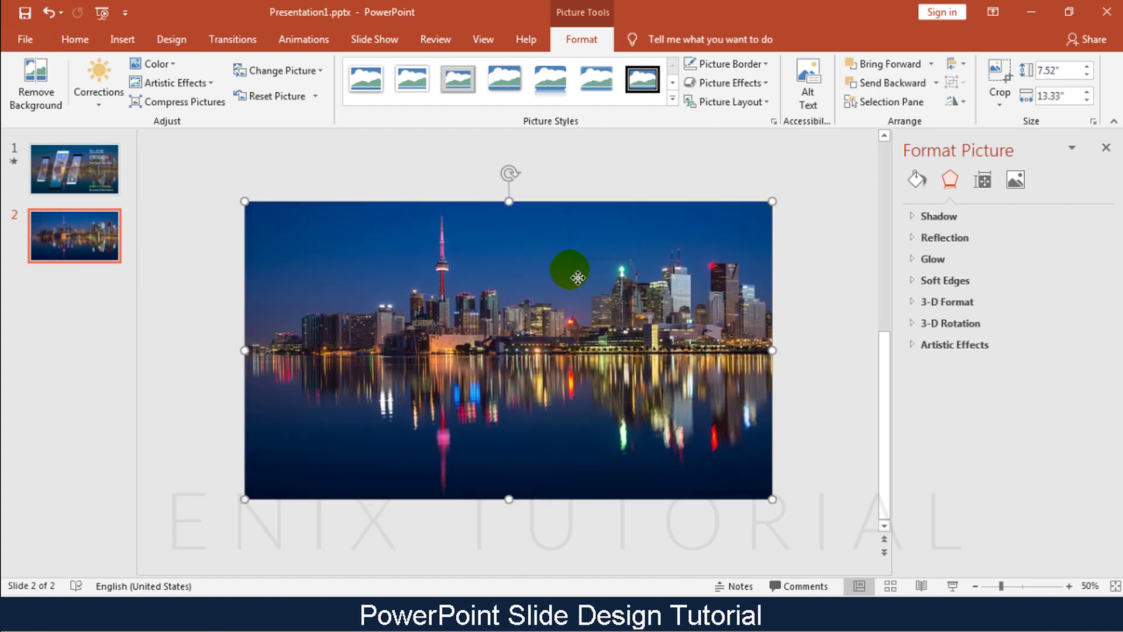
right_click(577, 277)
click(606, 425)
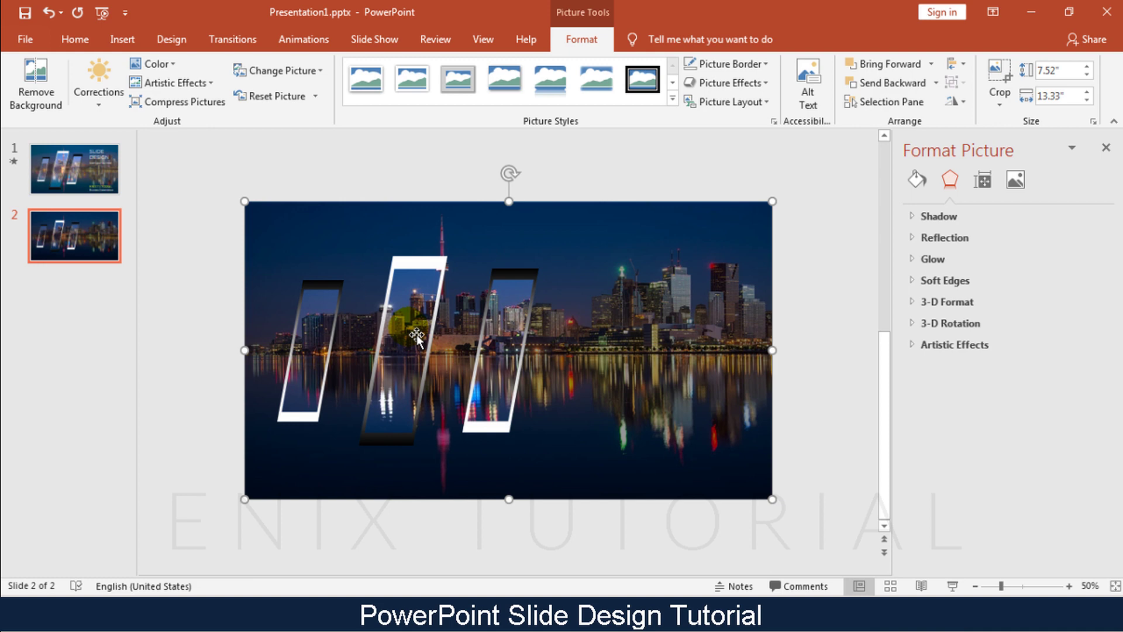
click(115, 104)
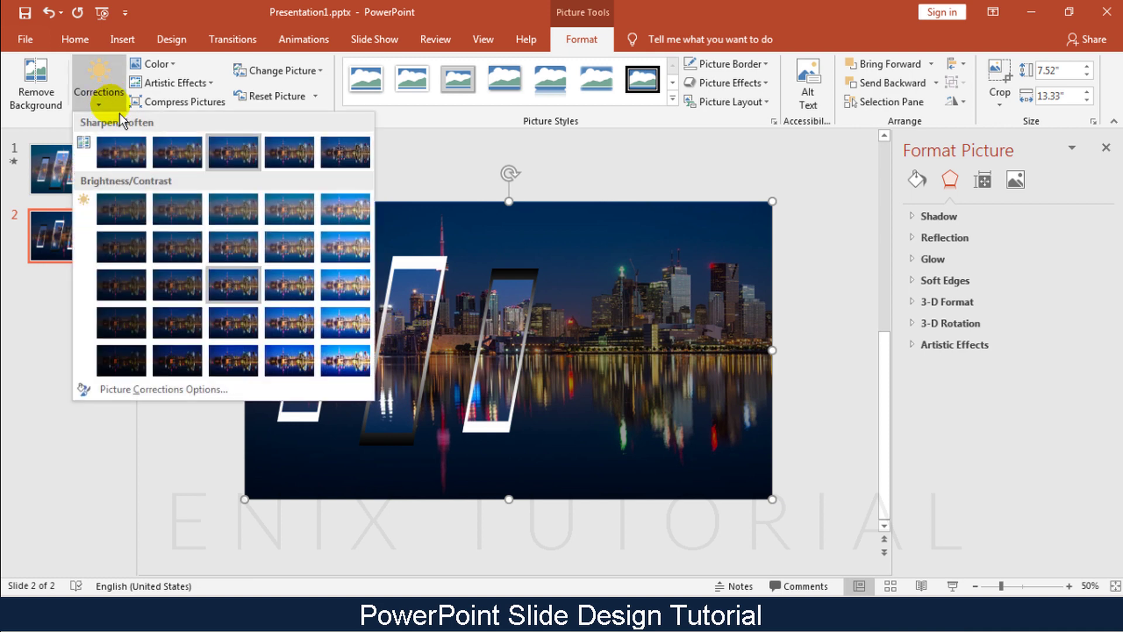
click(347, 217)
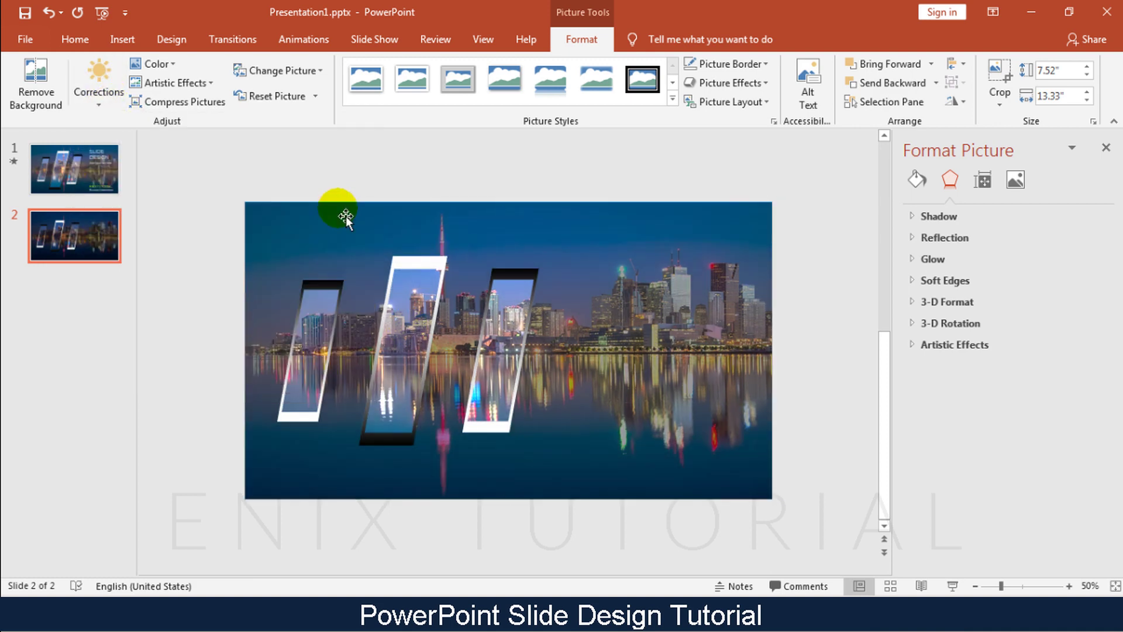
click(373, 170)
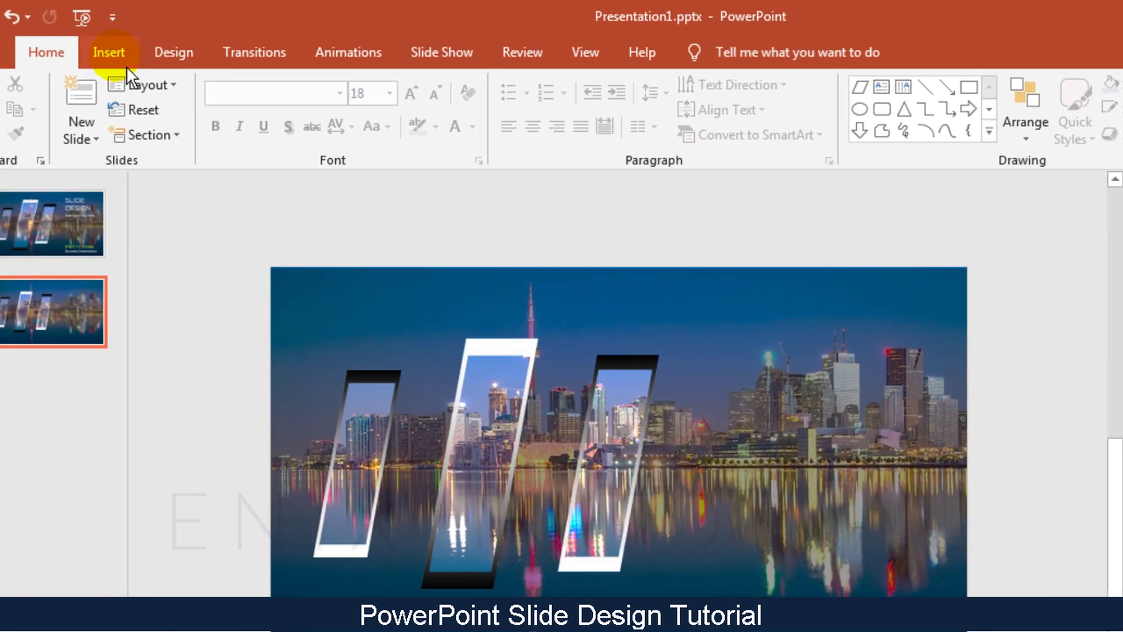
Step: Draw a text box over the upper-right skyline and set its font to Montserrat
click(126, 44)
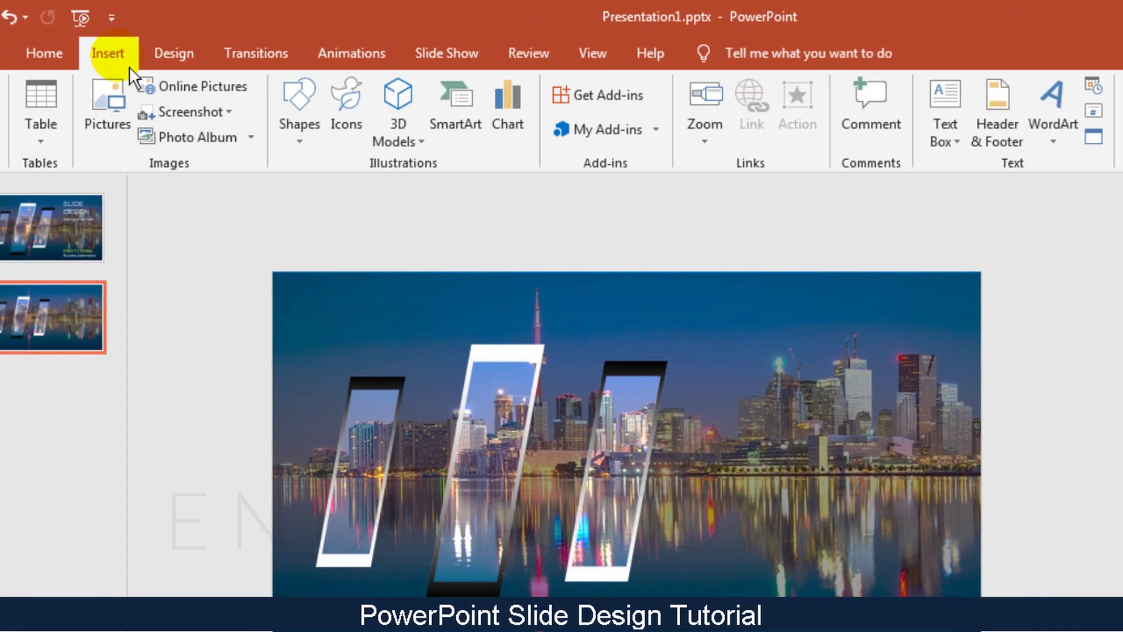
click(951, 117)
drag(838, 396, 938, 400)
click(303, 97)
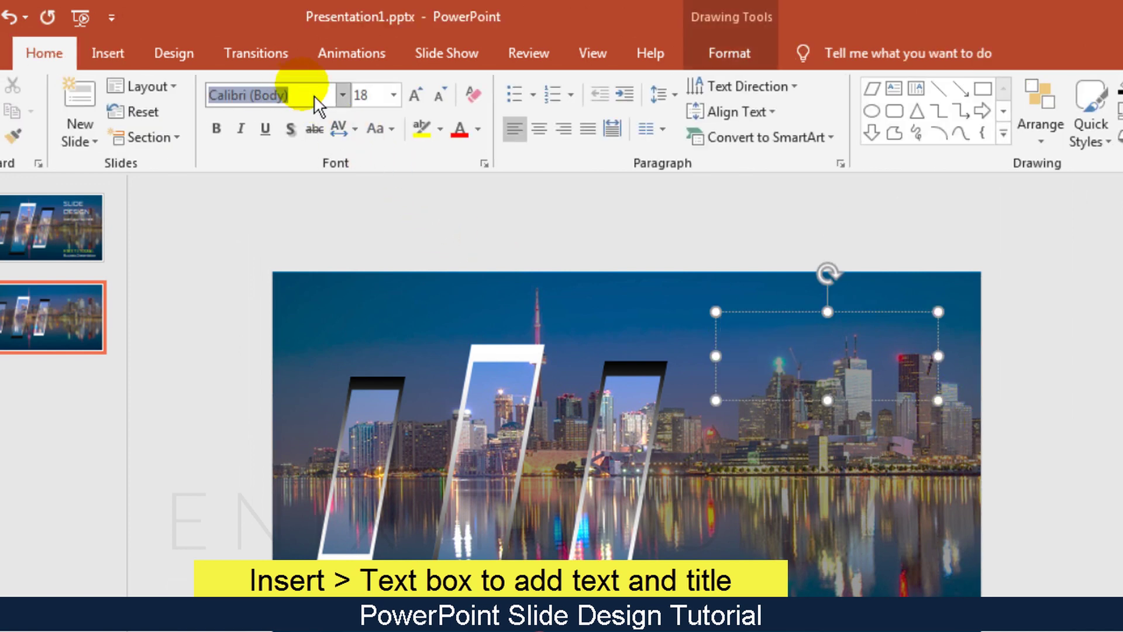
text(Montserrat)
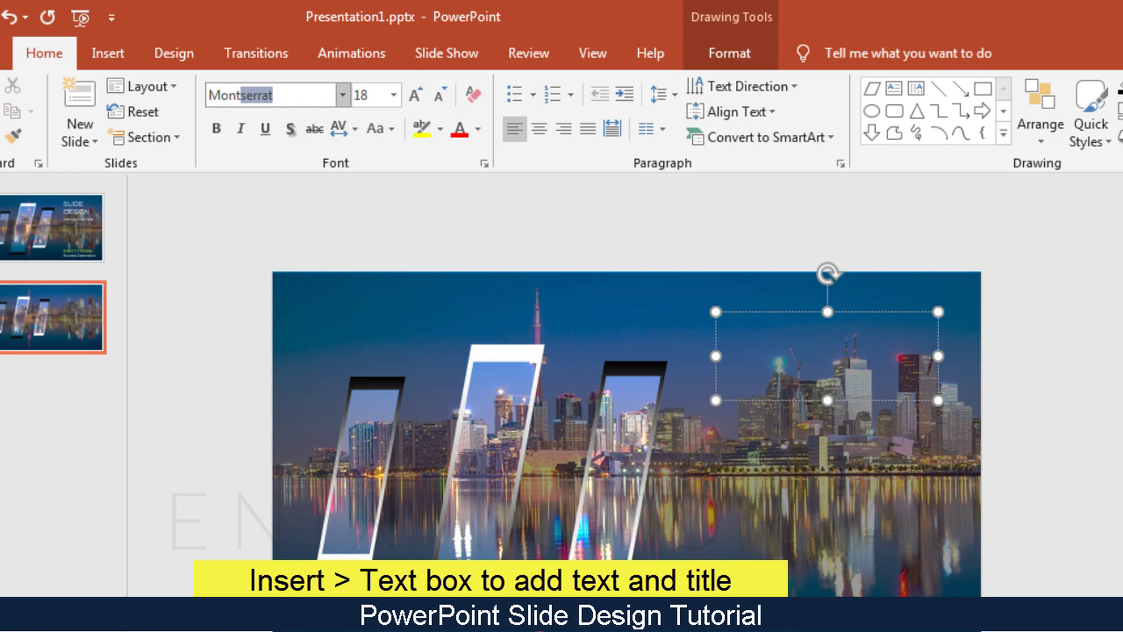